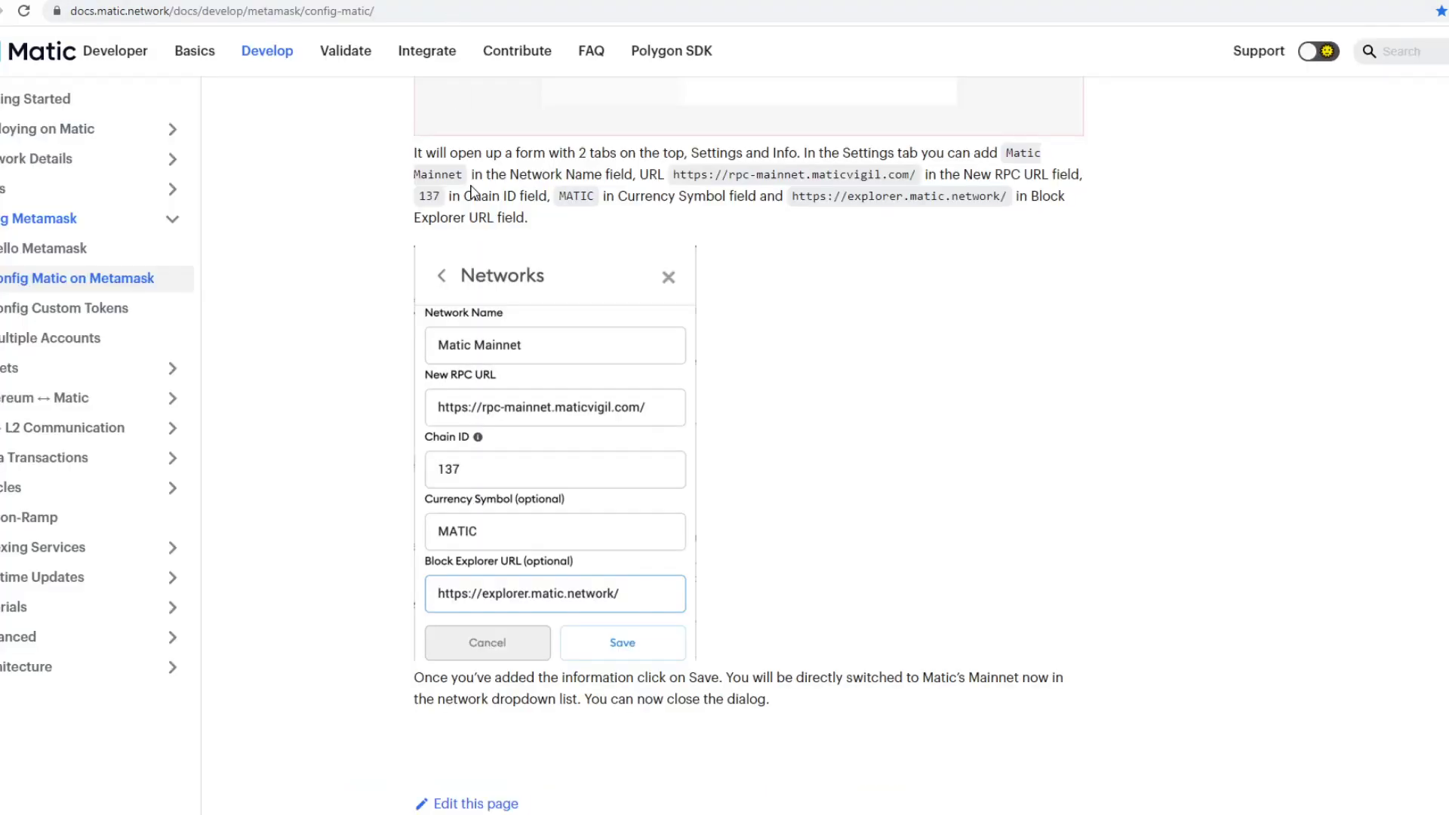
scroll(363, 439, up, 8)
scroll(362, 438, up, 5)
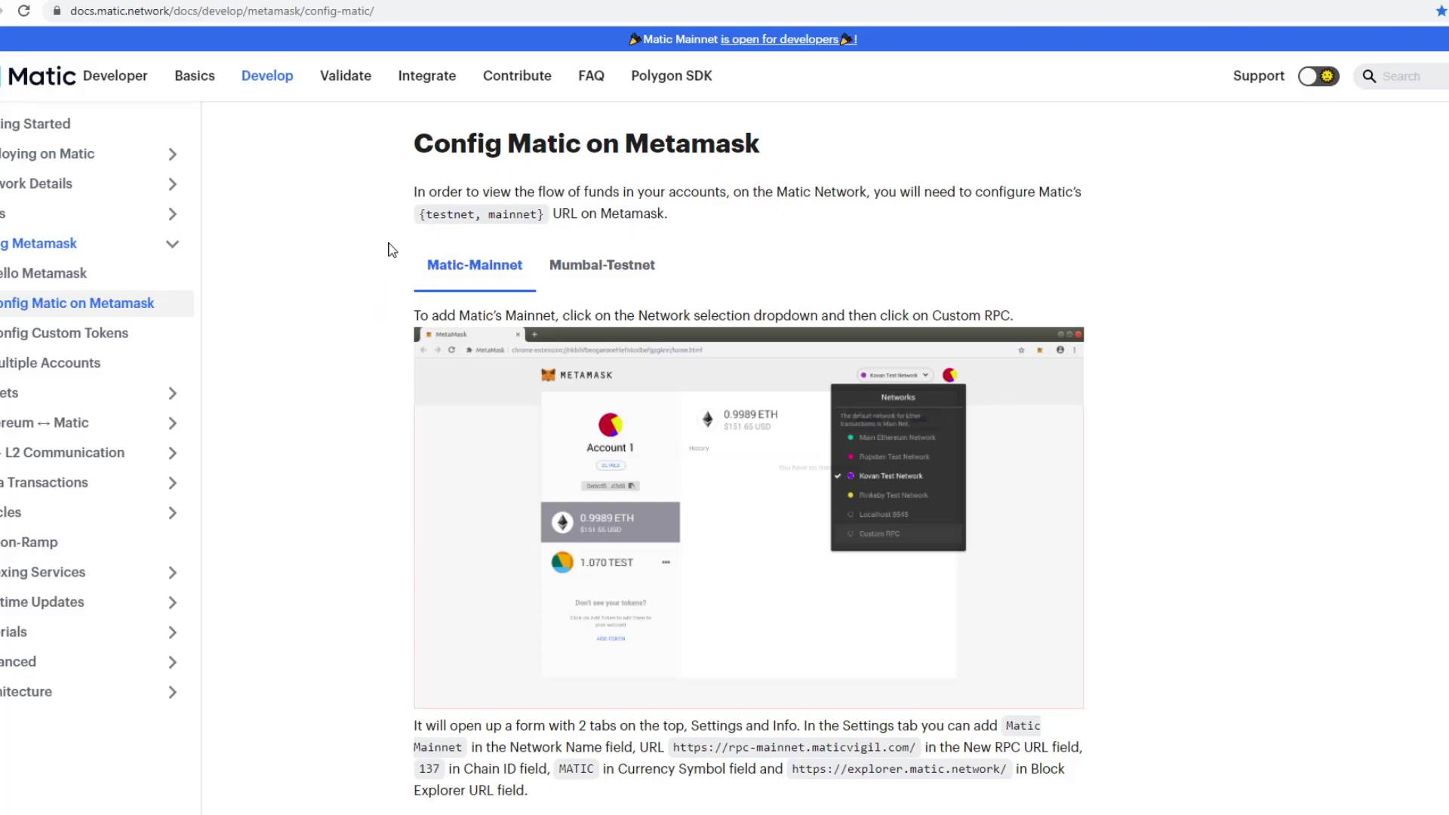
scroll(356, 437, down, 3)
scroll(357, 437, down, 3)
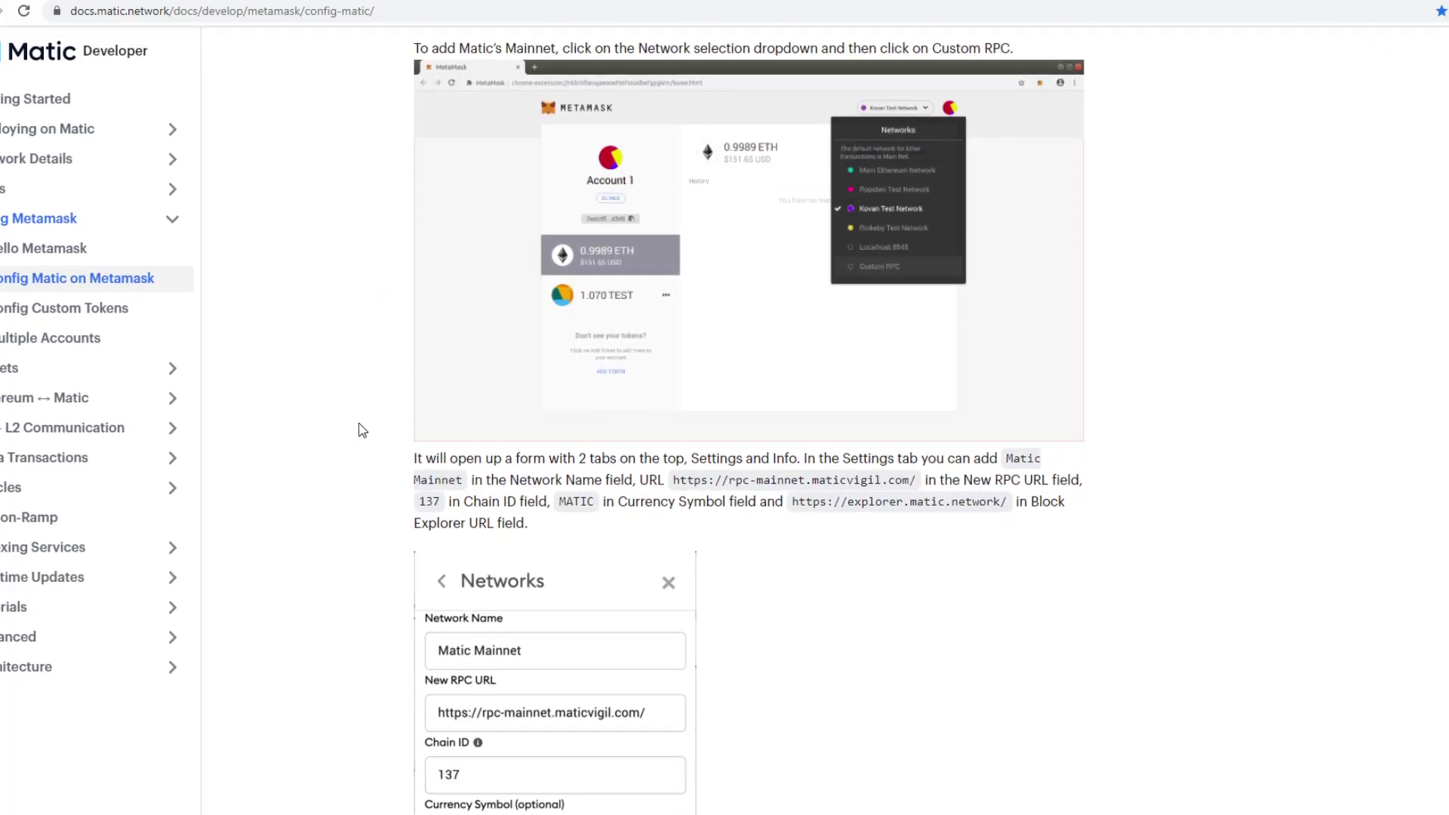
scroll(356, 437, down, 2)
scroll(362, 429, down, 1)
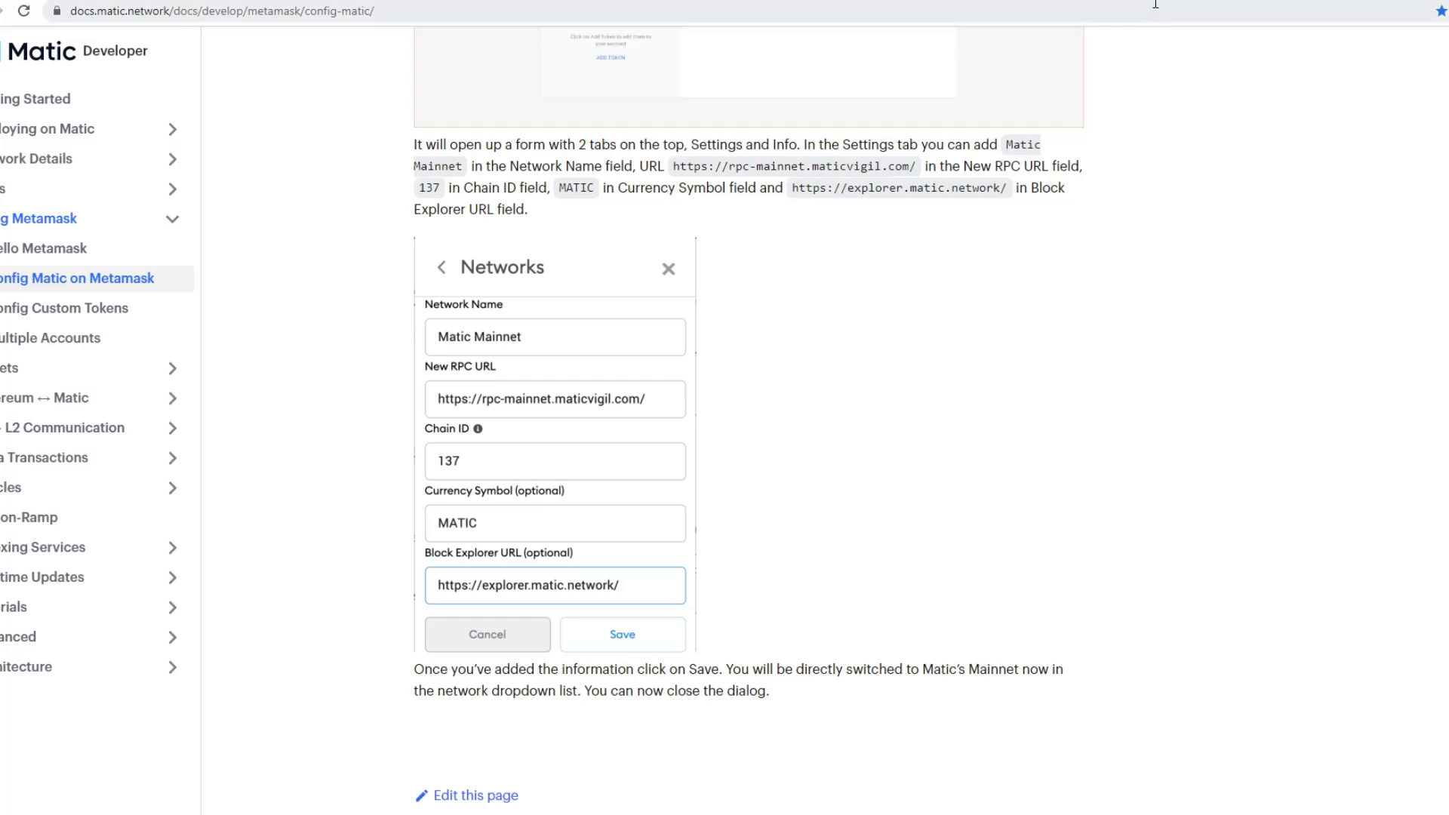
View MetaMask's saved Matic Mainnet details (chain ID 137, MATIC), then return to the guide.
click(1062, 9)
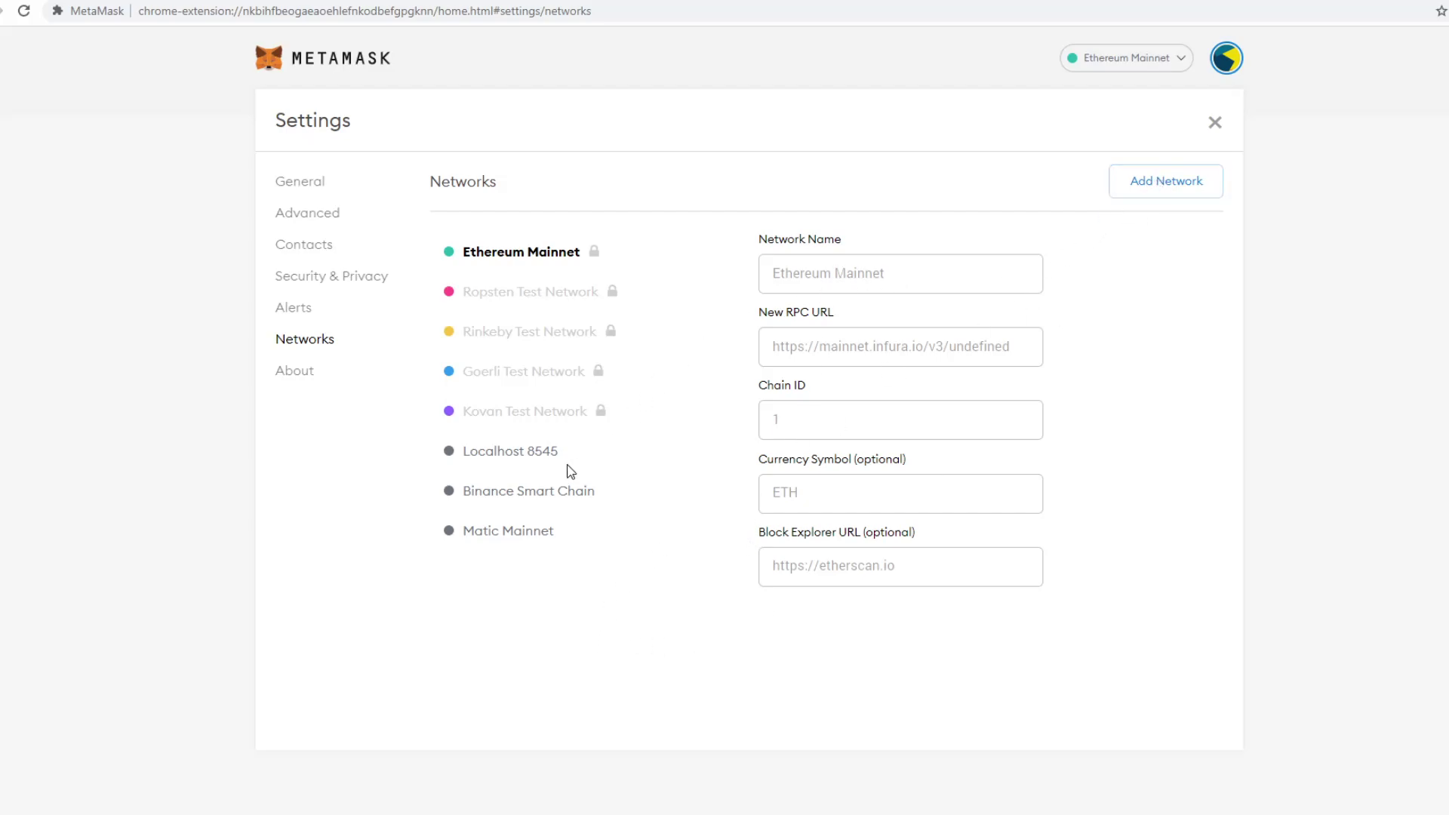
click(510, 533)
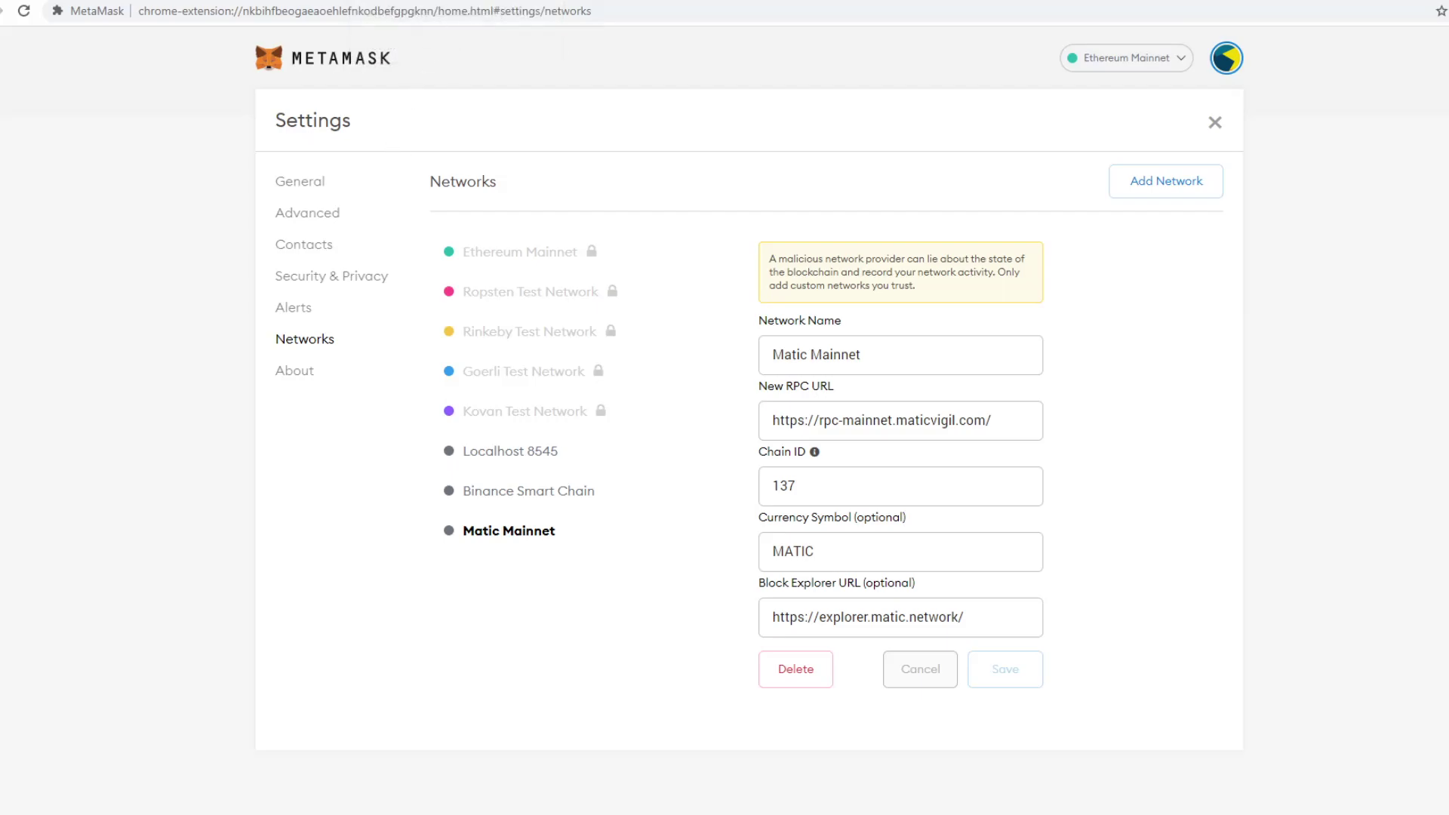
key(ctrl+Tab)
scroll(91, 65, up, 1)
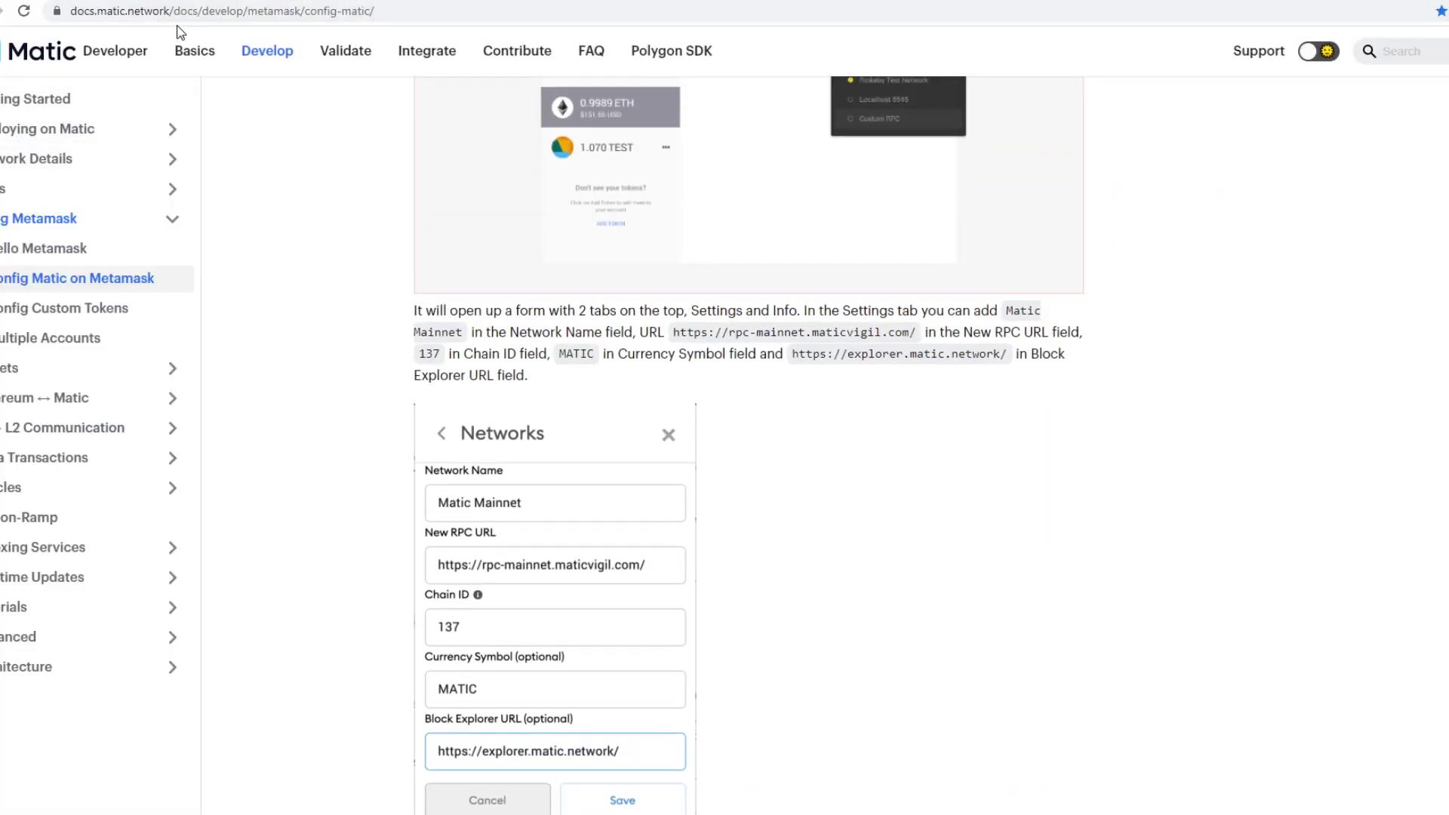
scroll(336, 350, down, 2)
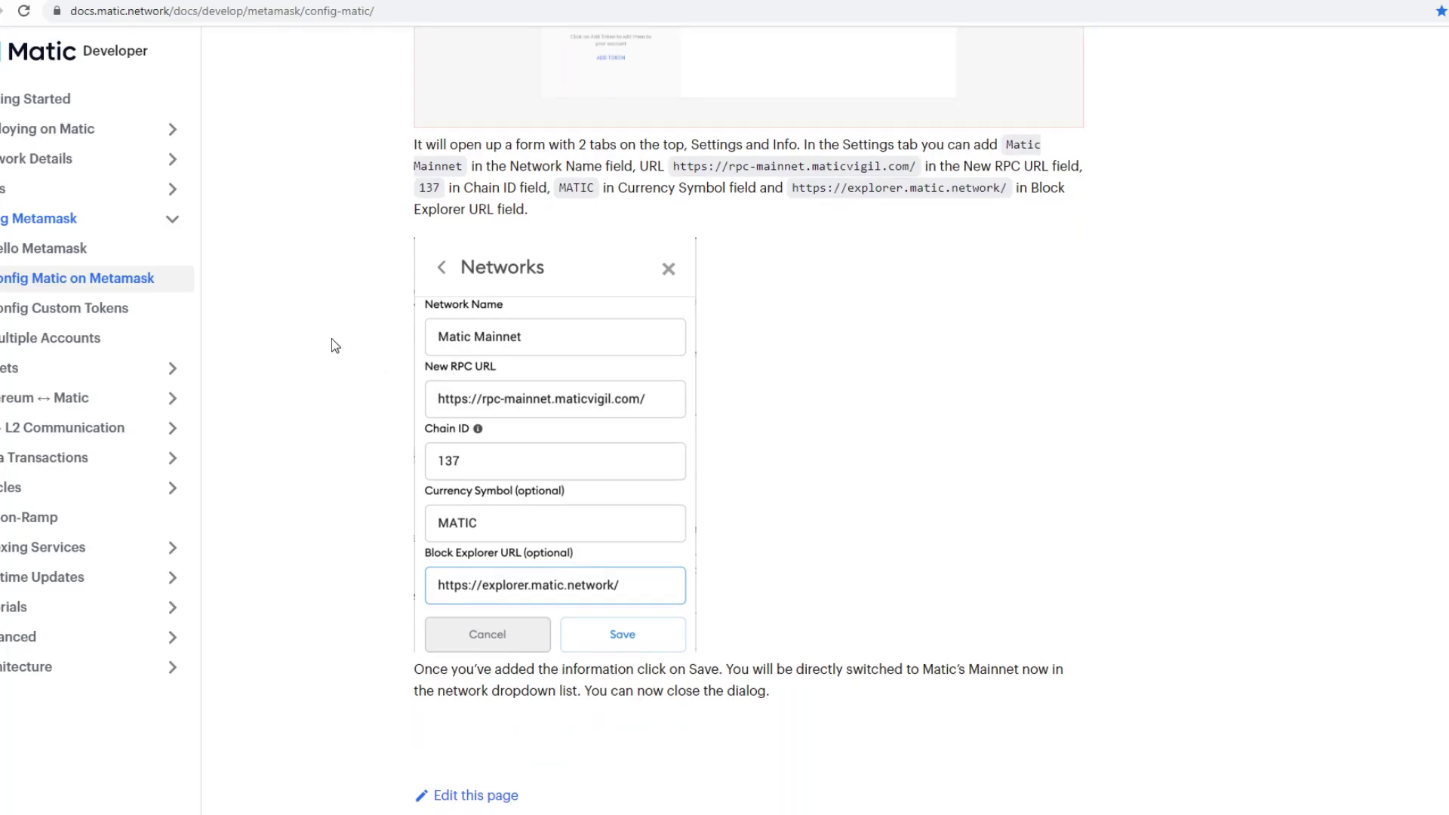
scroll(334, 345, up, 5)
scroll(339, 334, up, 5)
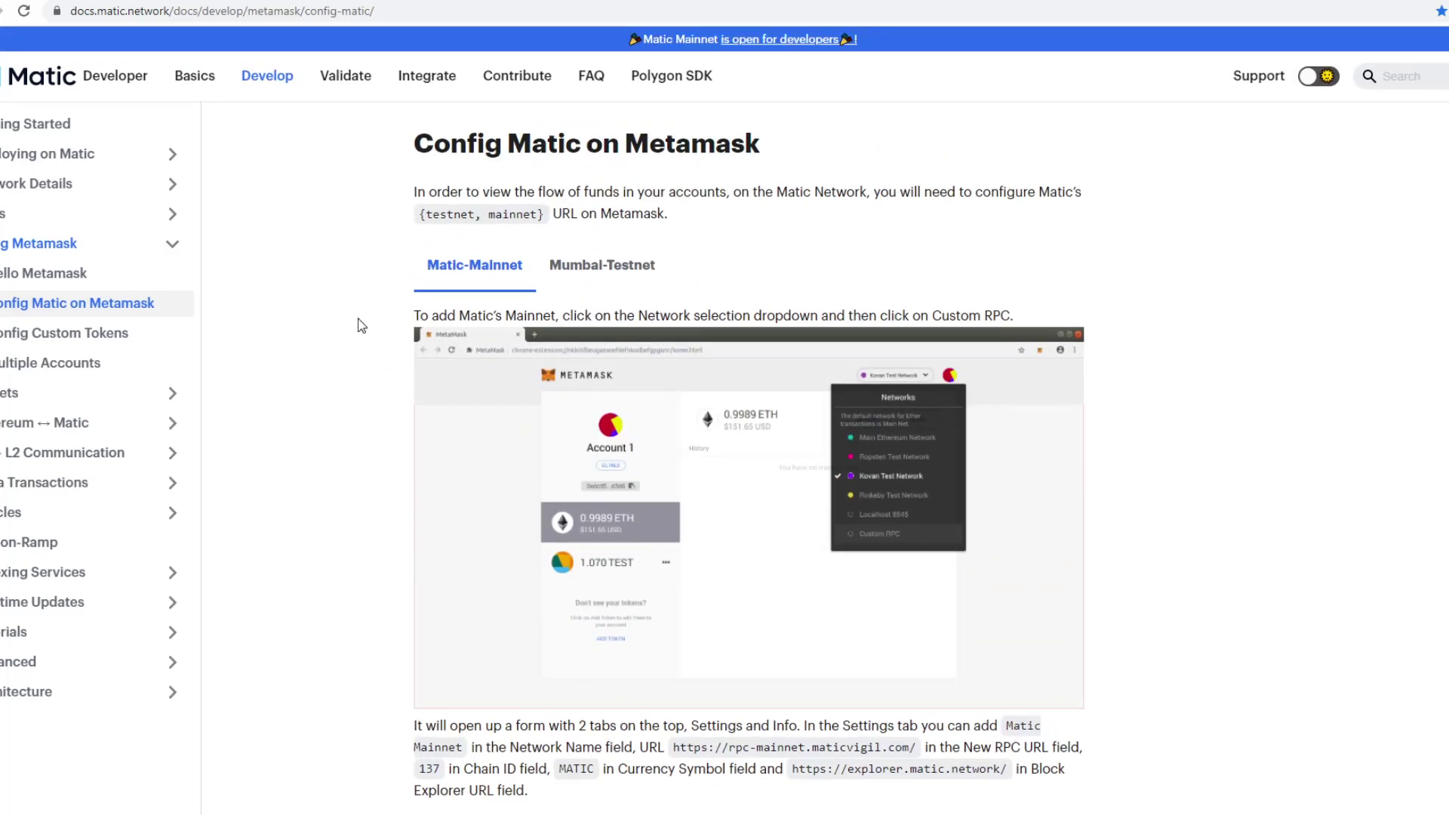
scroll(358, 325, down, 4)
scroll(373, 340, up, 1)
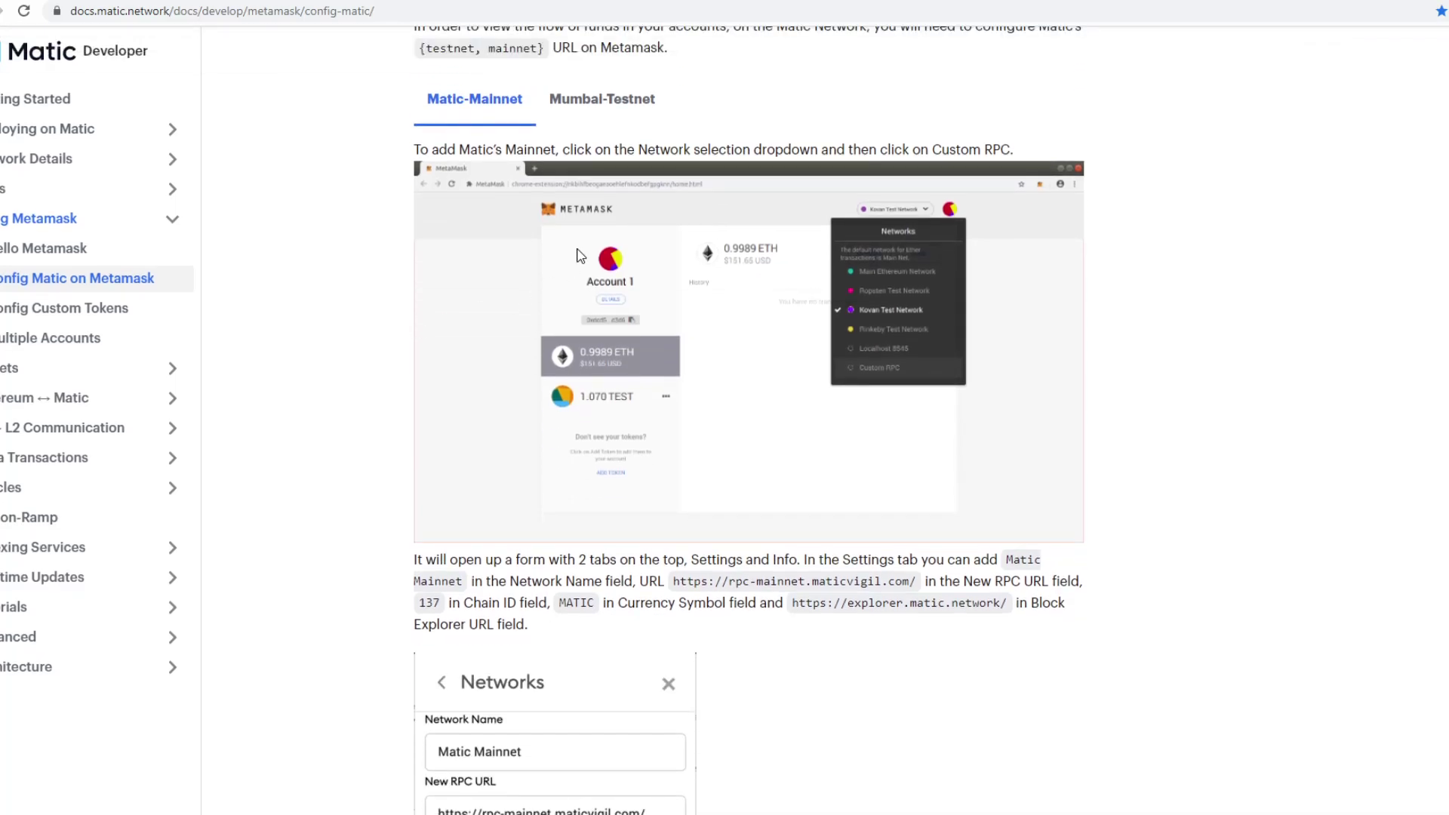
scroll(384, 396, down, 3)
scroll(383, 395, down, 2)
scroll(384, 395, down, 1)
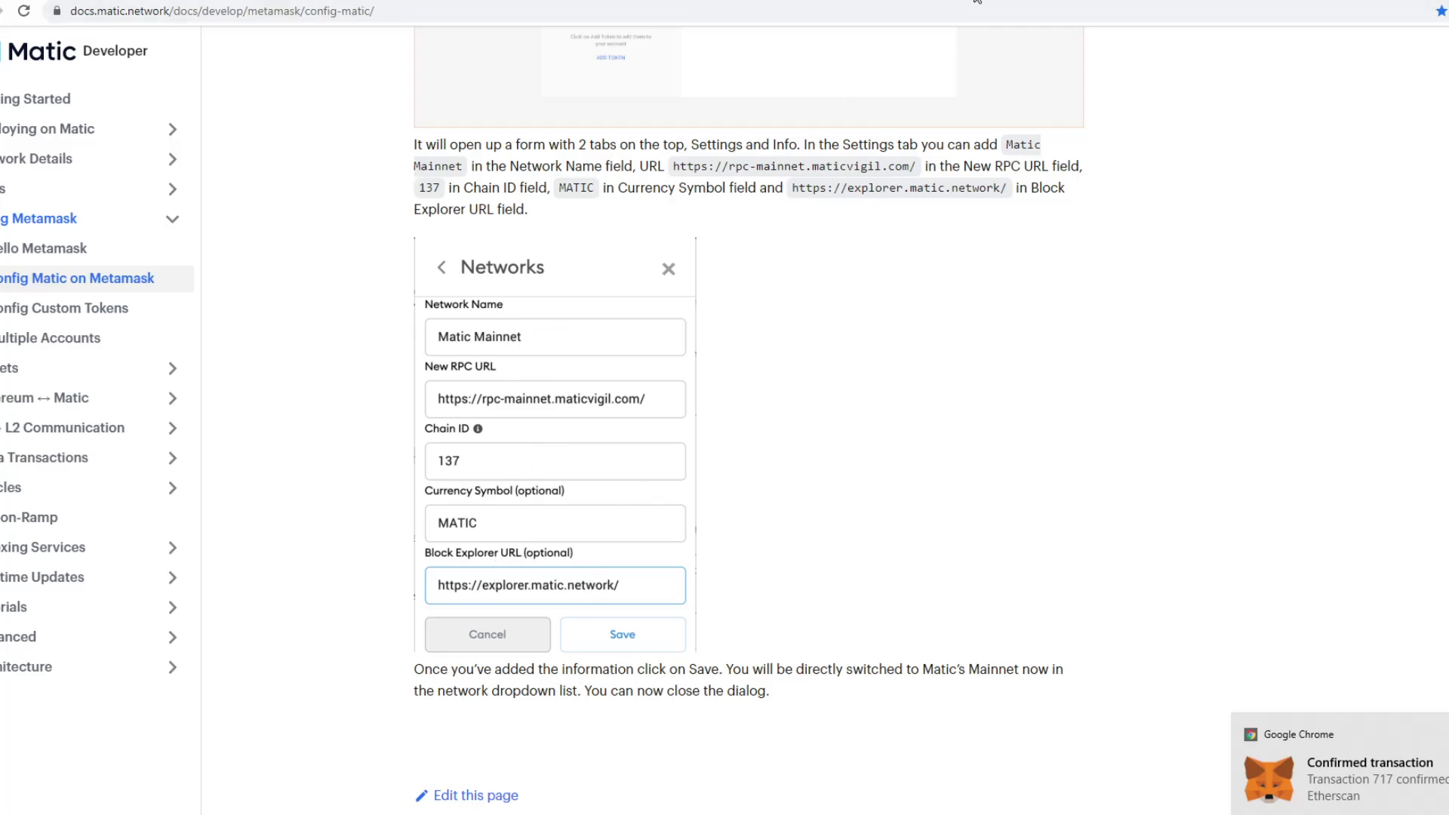
Return to MetaMask's Matic Mainnet settings after comparing them with the guide's form.
key(ctrl+Tab)
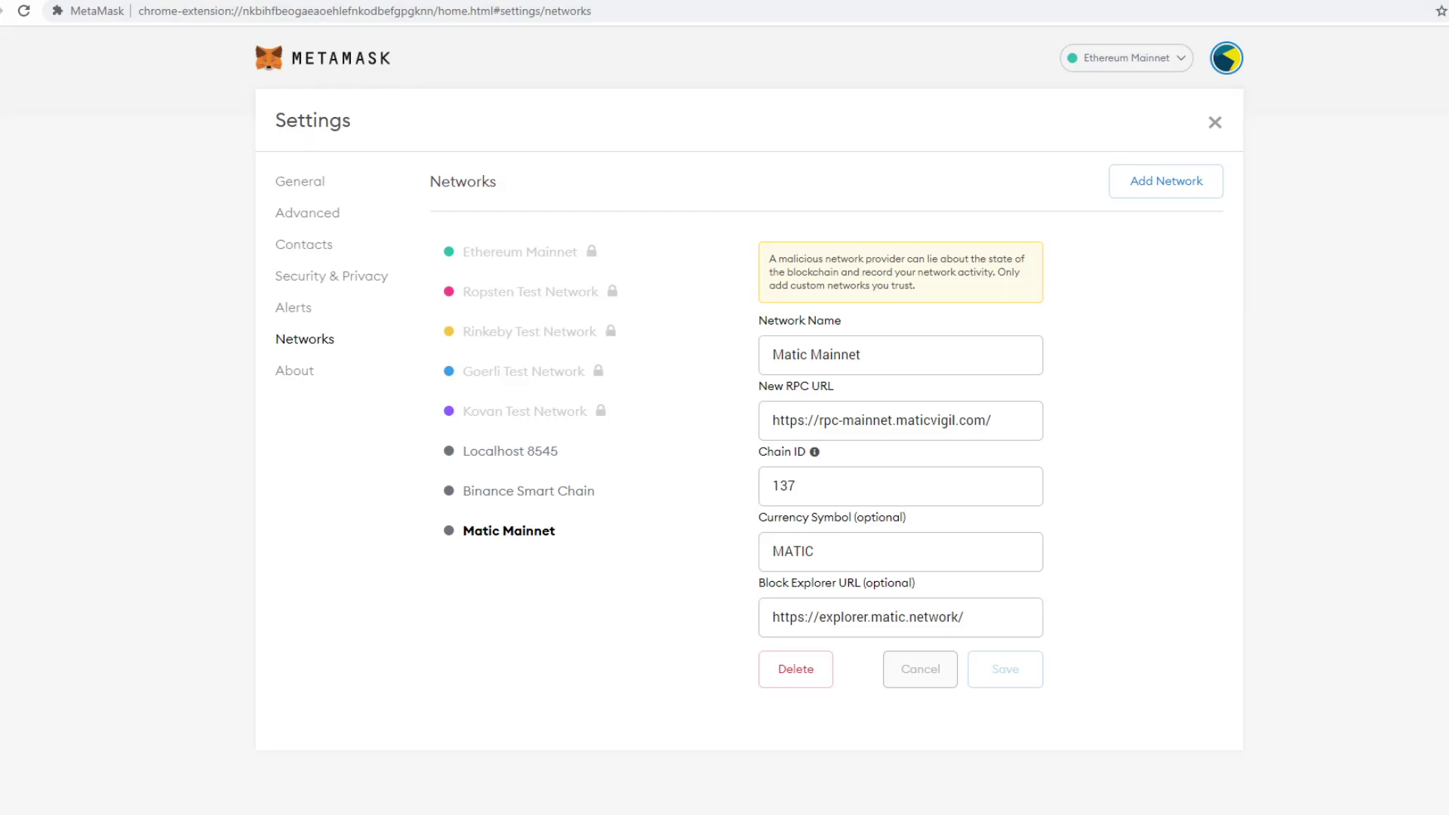
Switch to Polygon Wallet v2 showing the $12.55 Matic Mainnet balance.
click(68, 11)
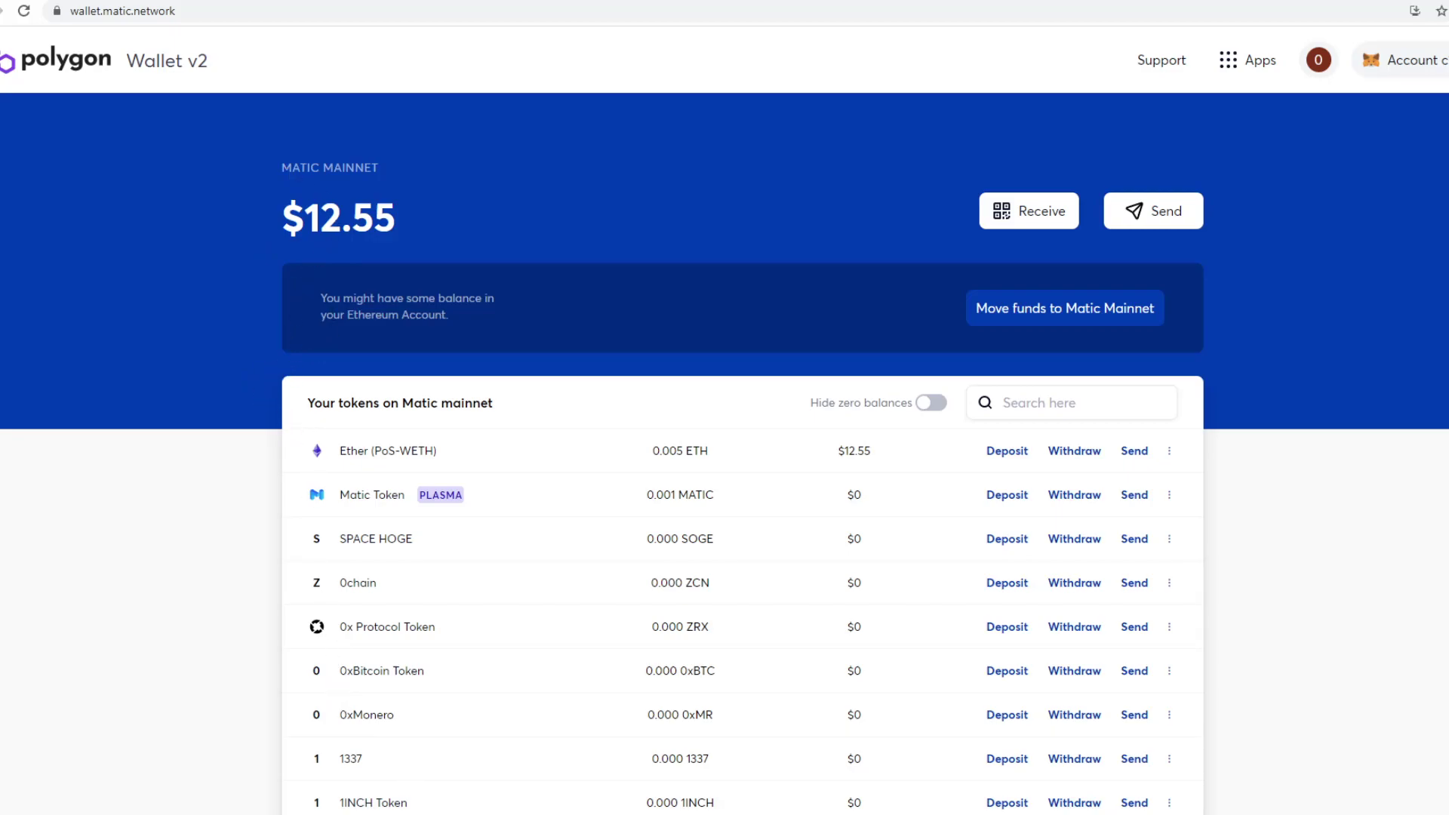
click(380, 753)
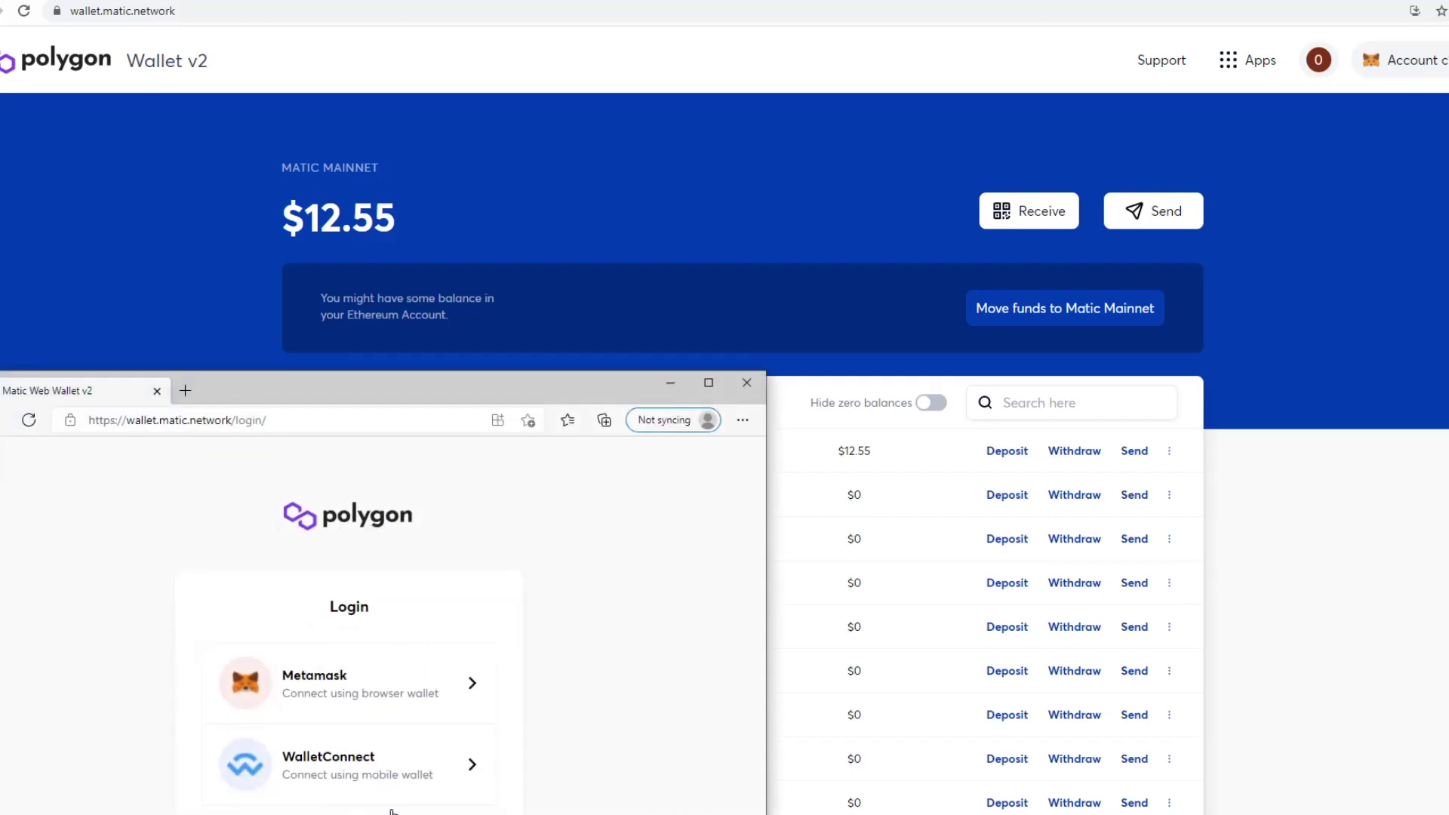
drag(516, 386, 856, 108)
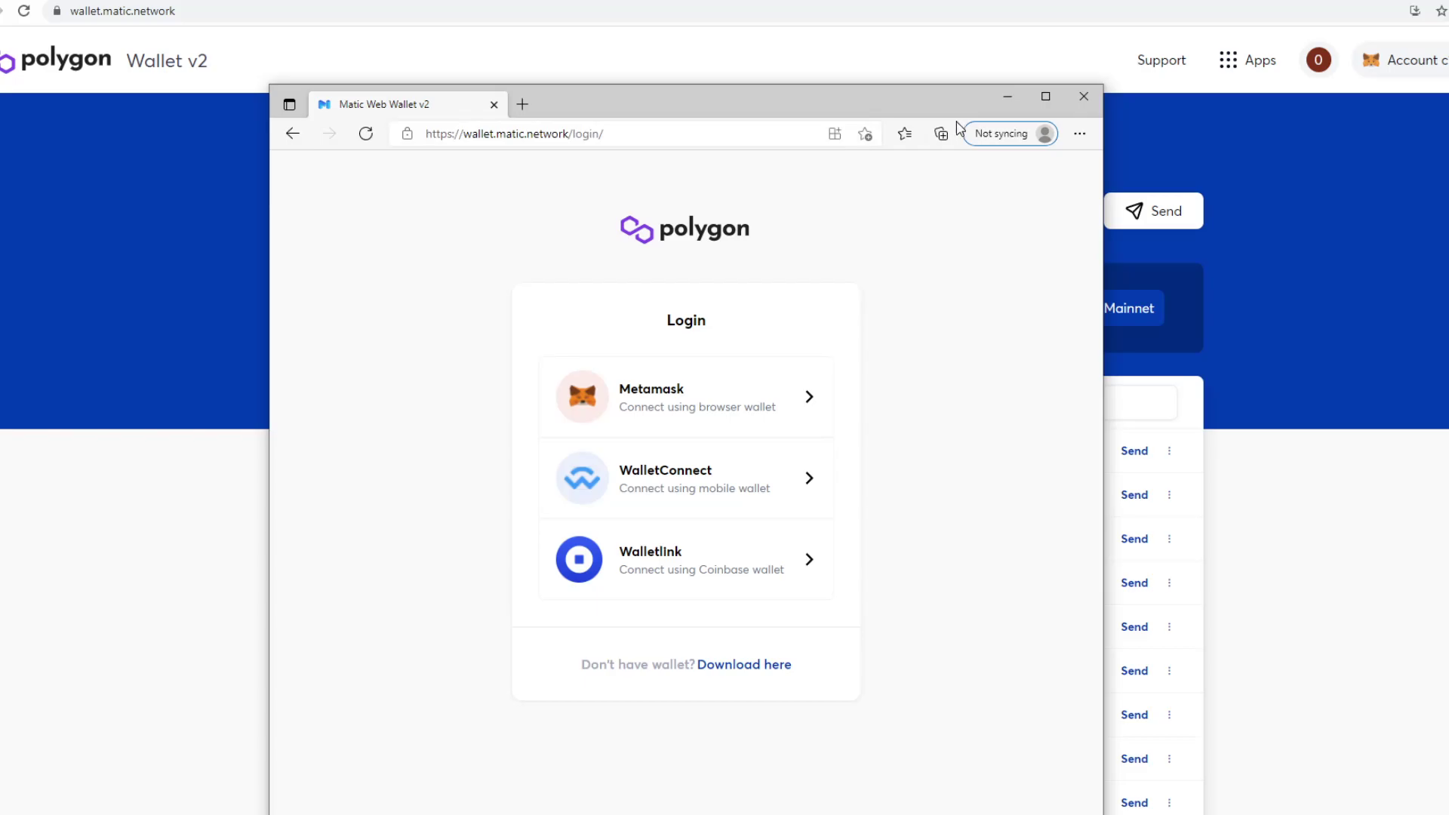
click(1045, 97)
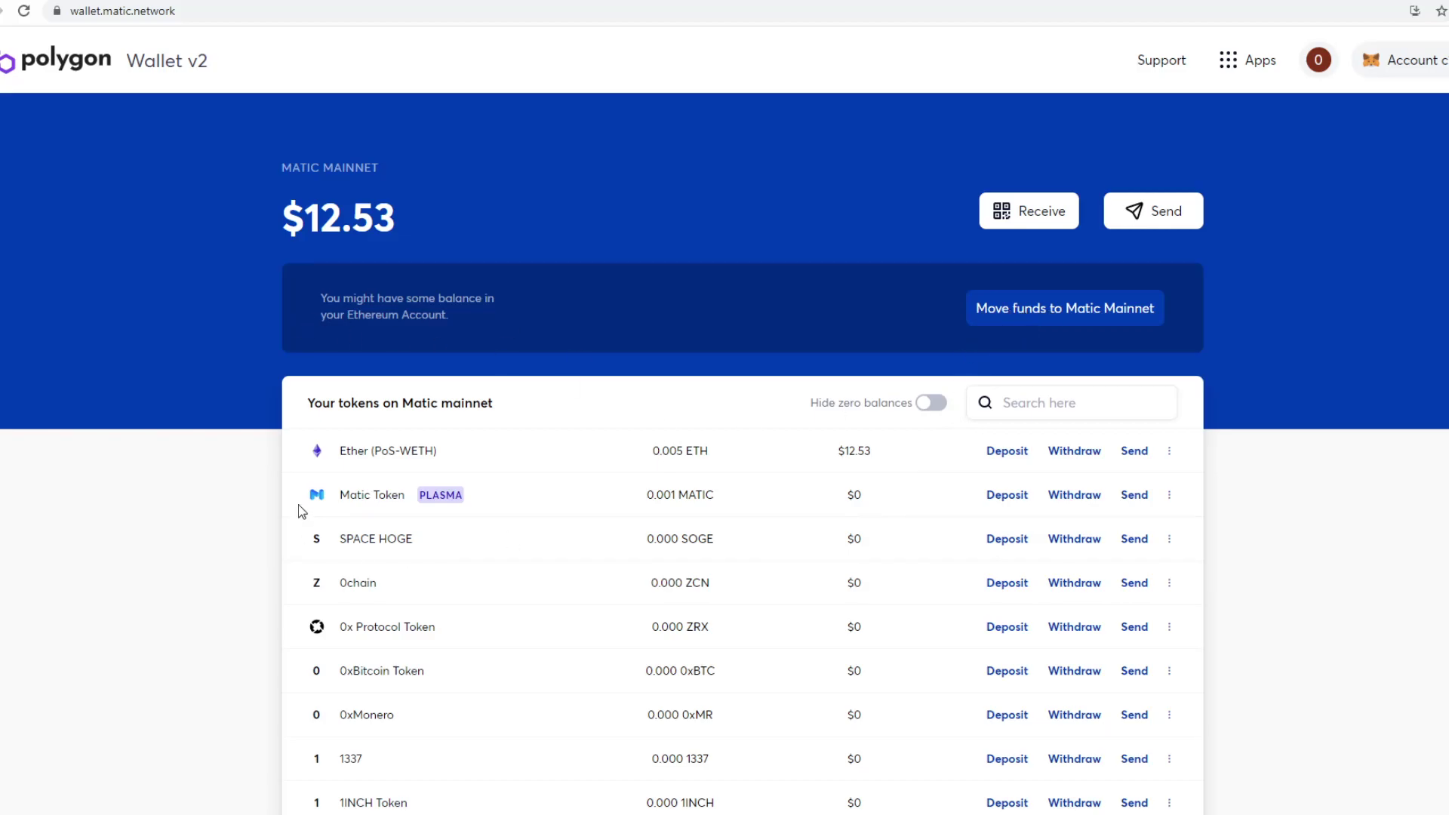
click(1028, 215)
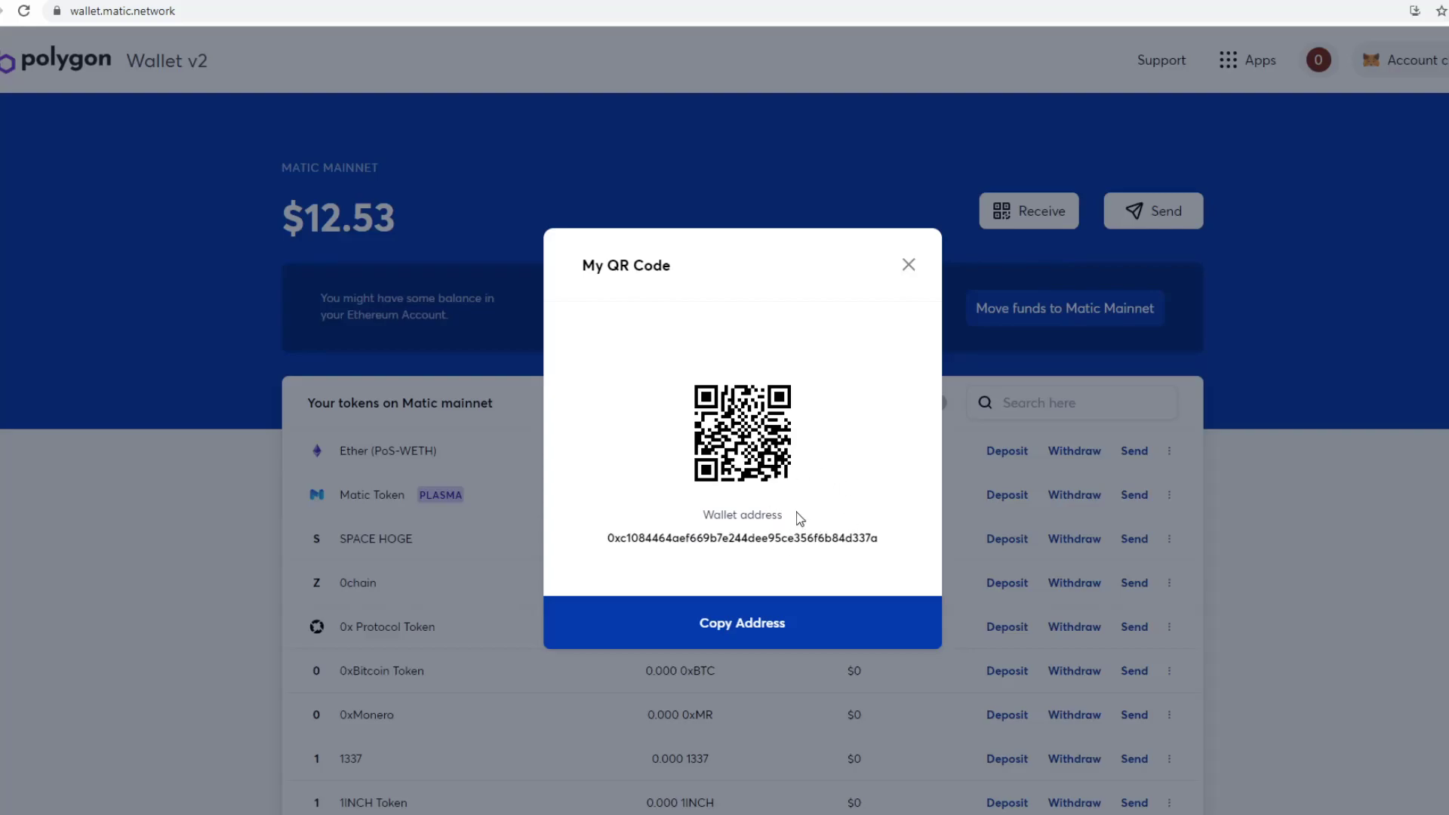
click(911, 269)
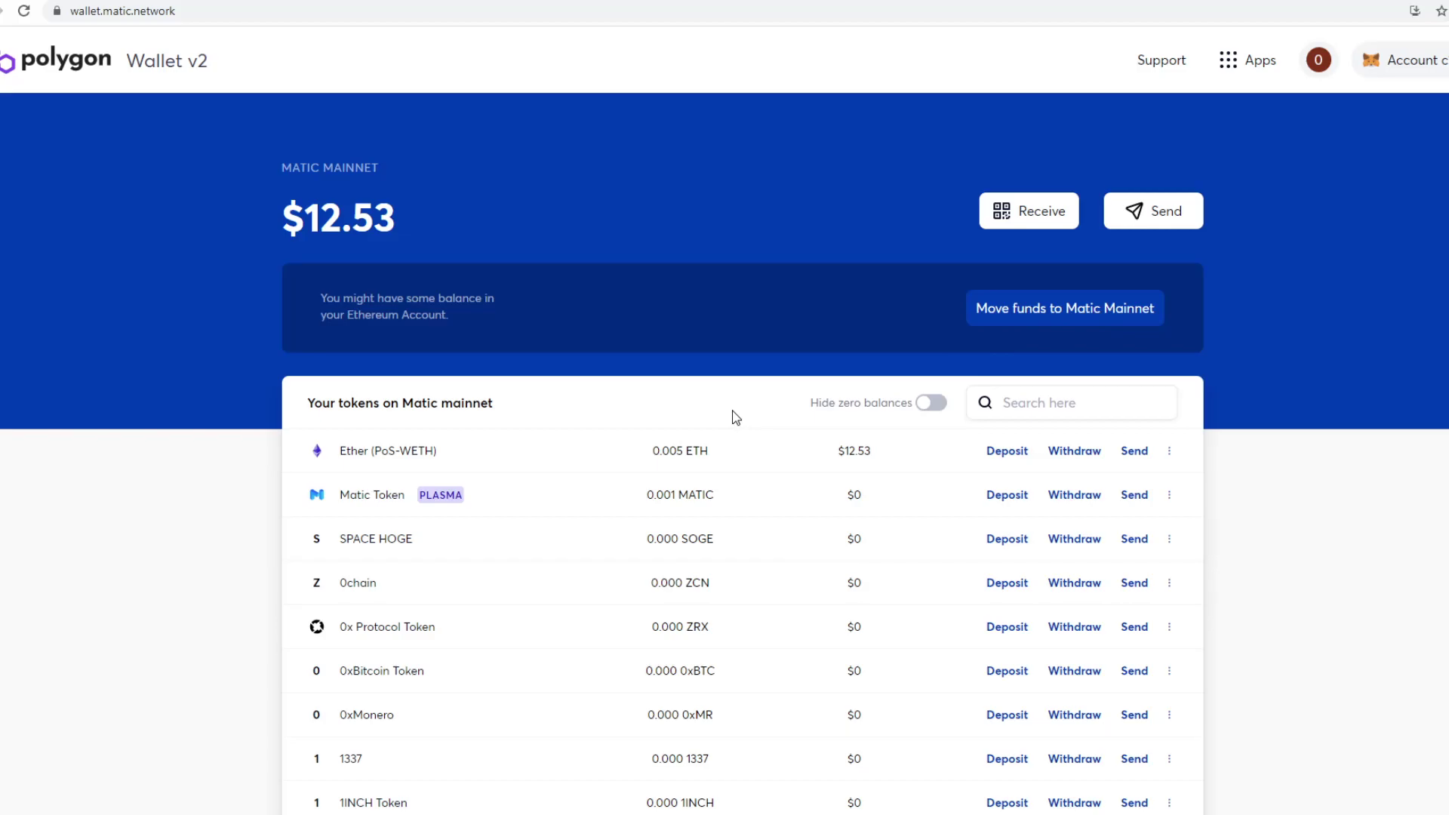
Open the Polygon Bridge and begin entering the 0.005 ETH amount from Ethereum.
click(1039, 315)
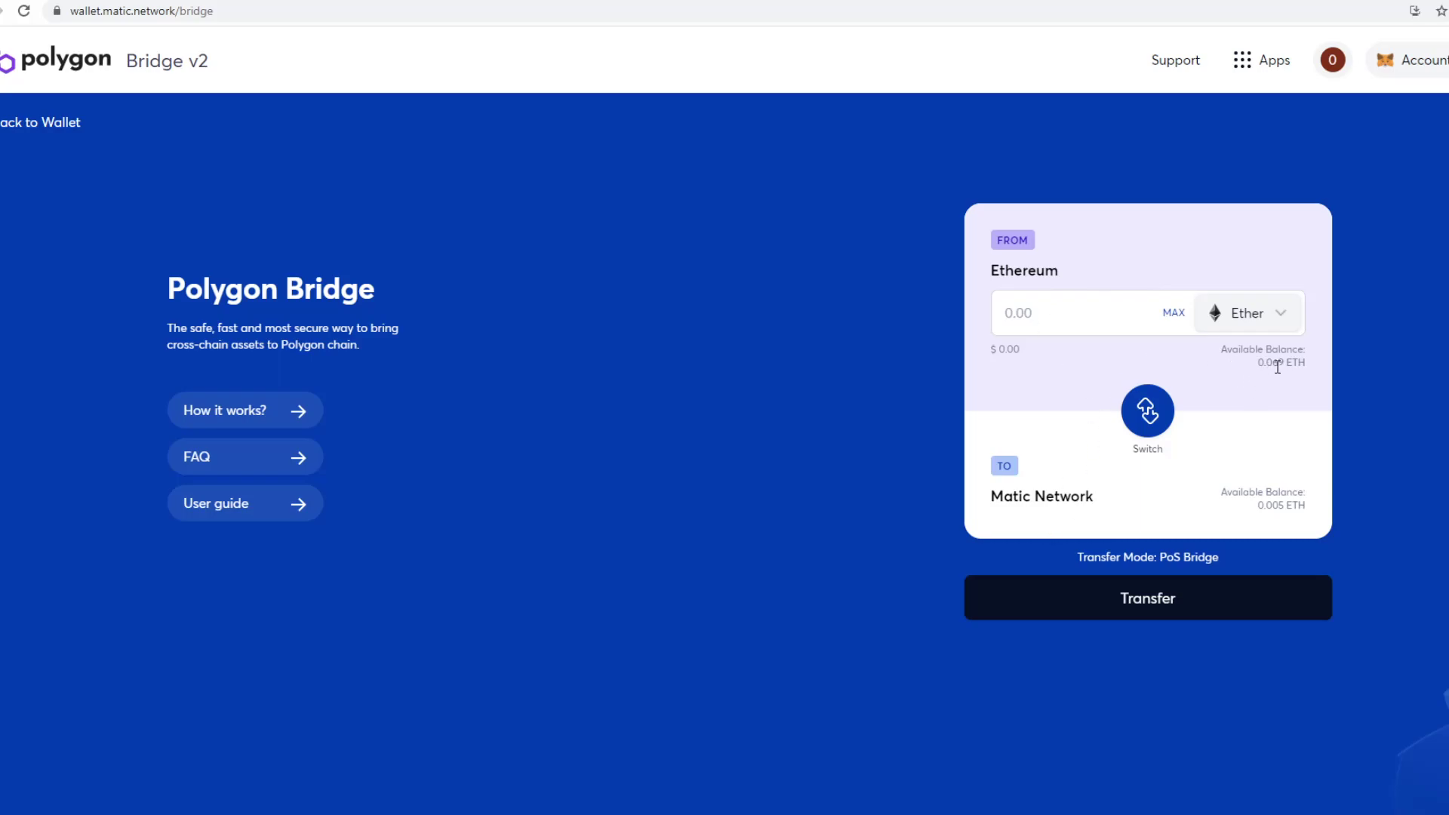
click(1021, 313)
text(0)
text(.)
text(005)
click(1148, 419)
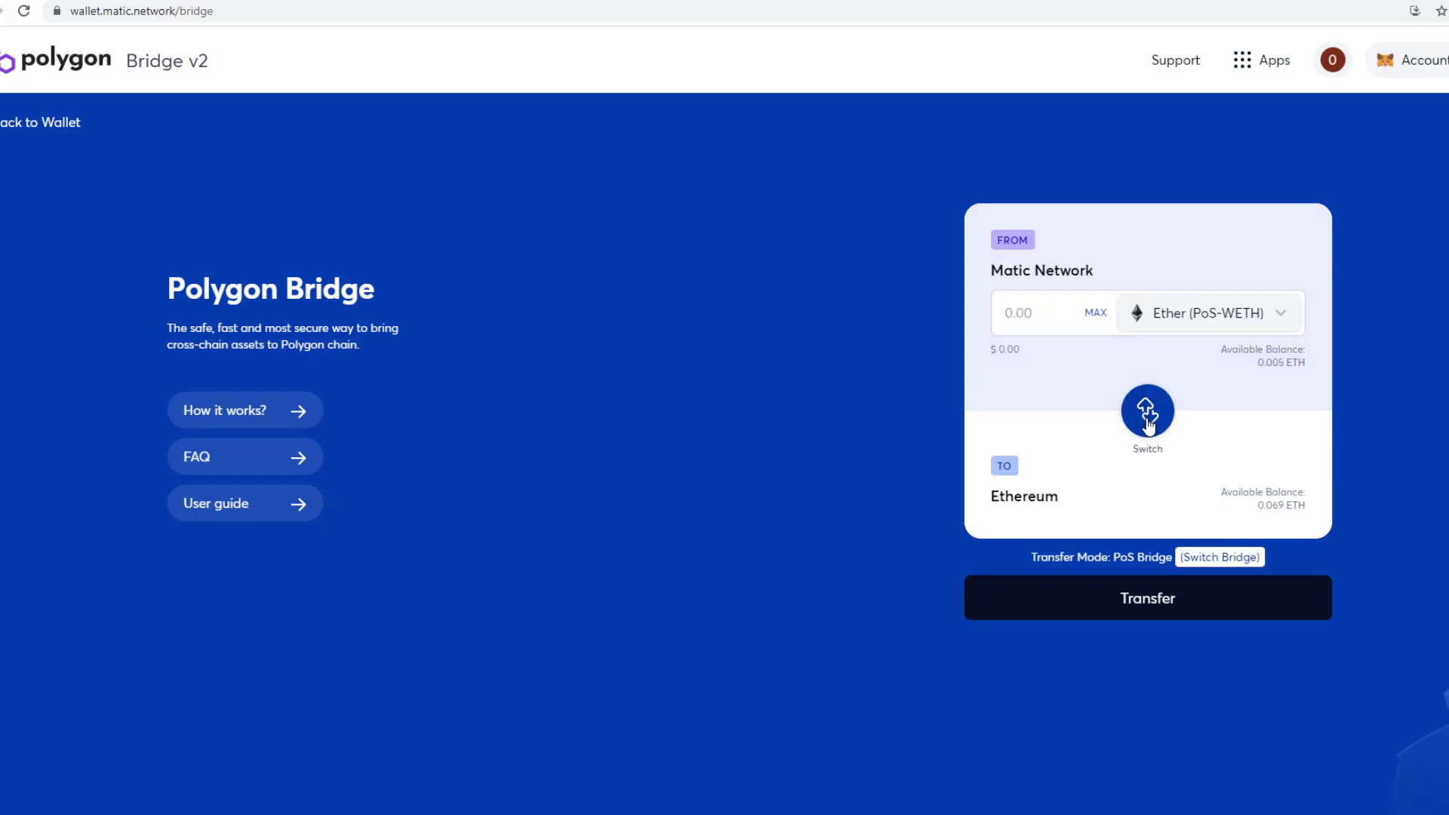
click(1151, 598)
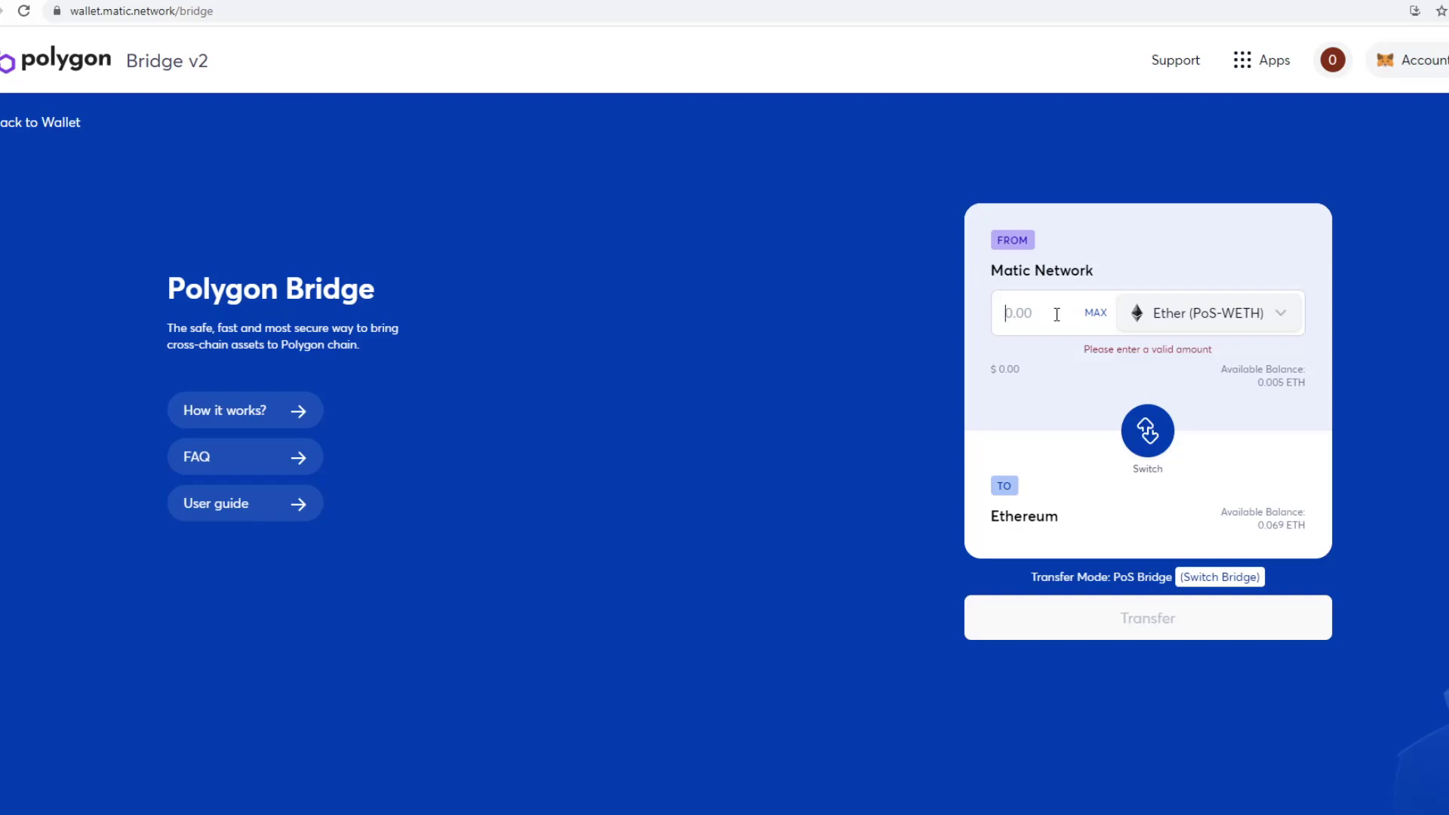
text(0.005)
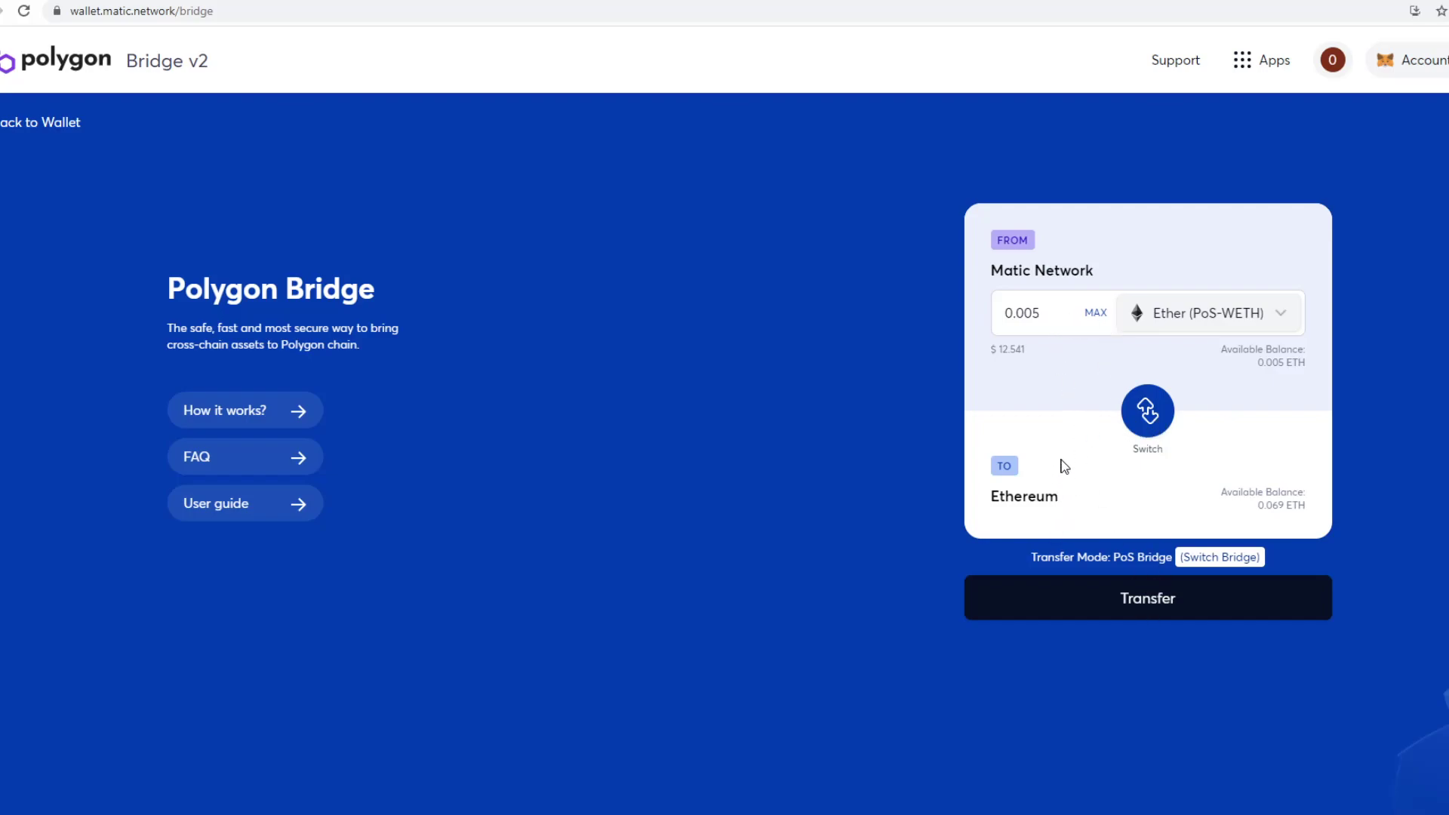
click(1146, 412)
click(1095, 321)
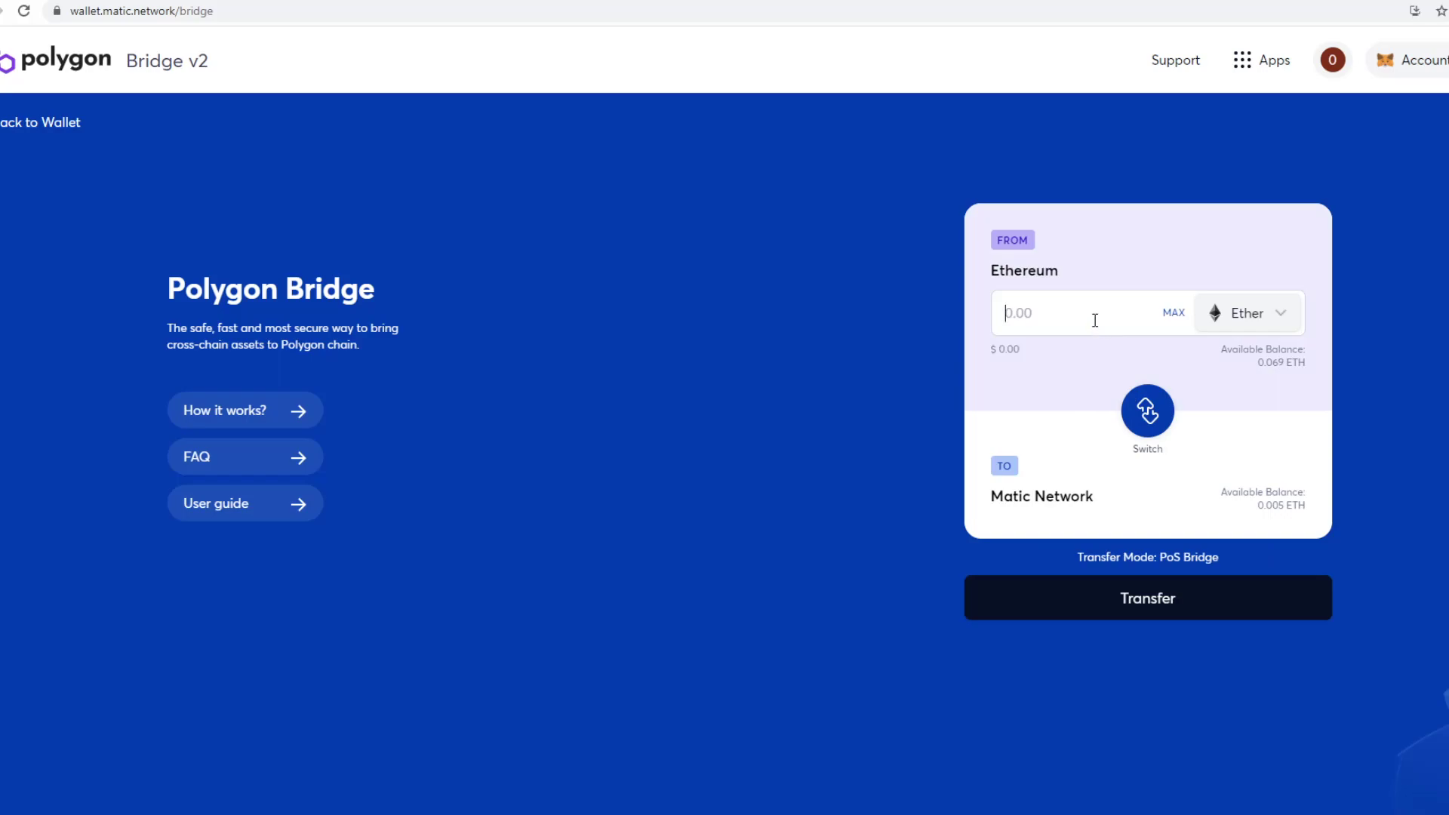
text(0.)
text(005)
Review the 0.005 ETH transfer overview, close it without depositing, and return to the wallet.
click(1133, 595)
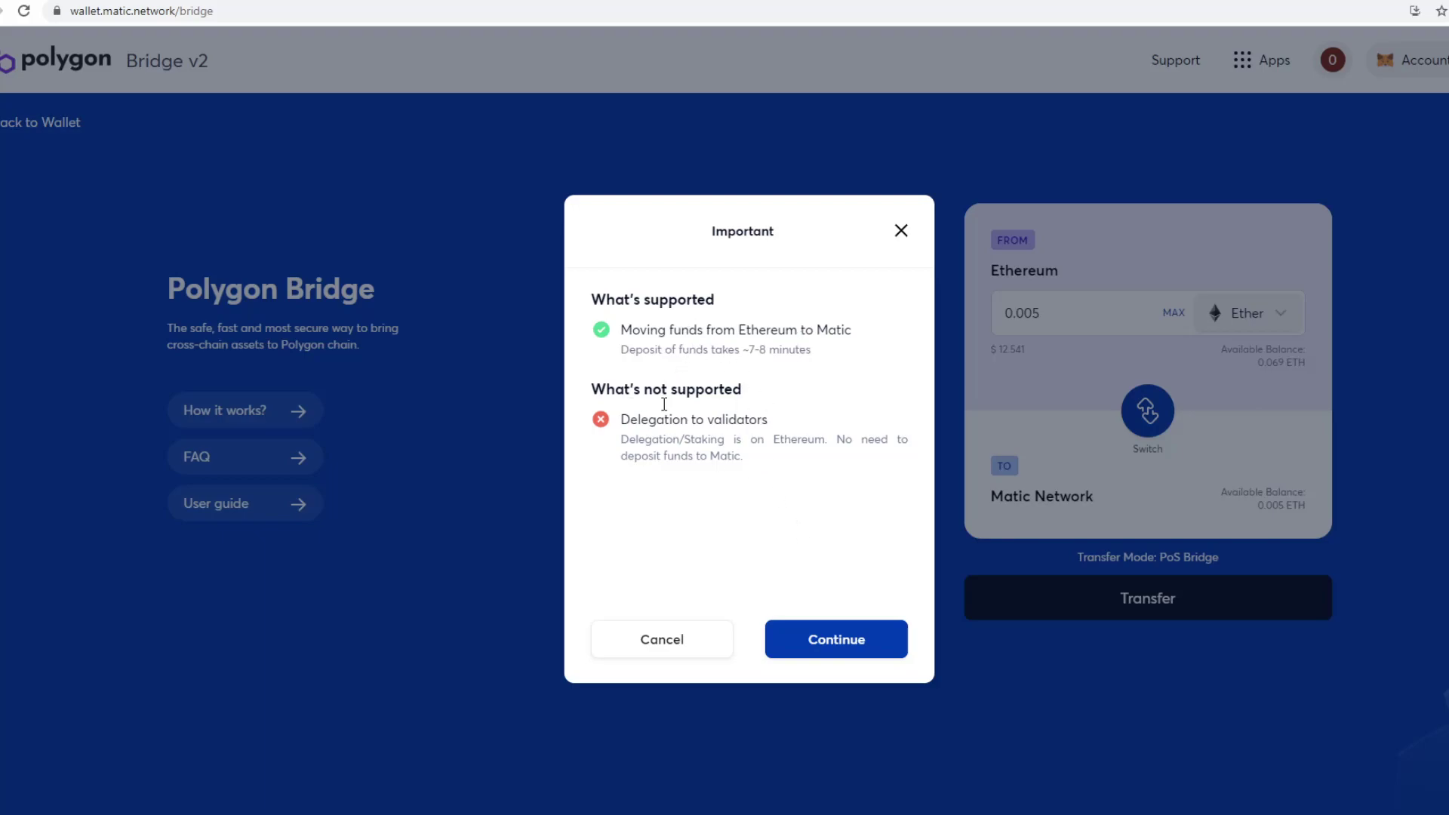
click(838, 648)
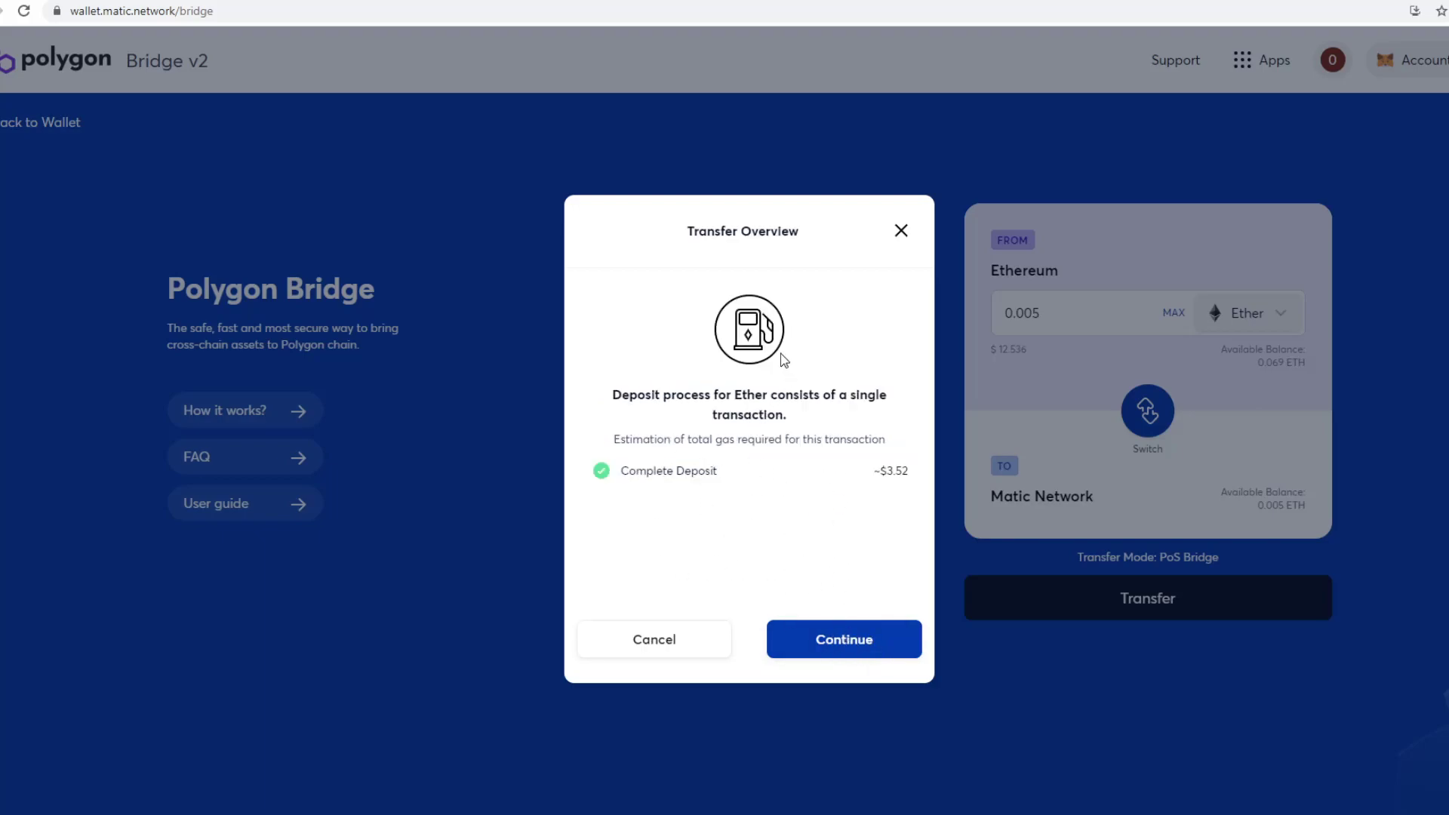
click(901, 234)
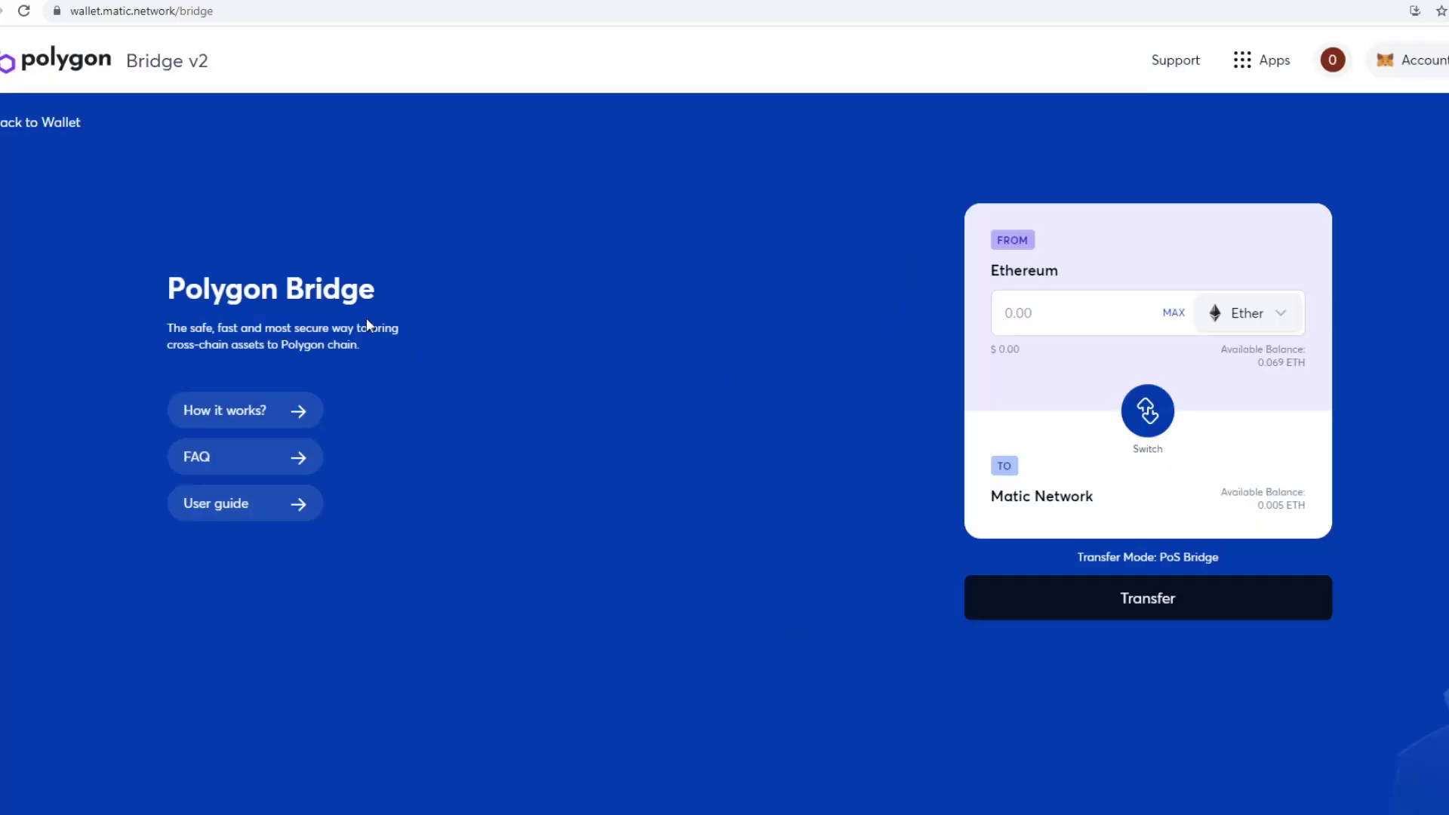
click(5, 124)
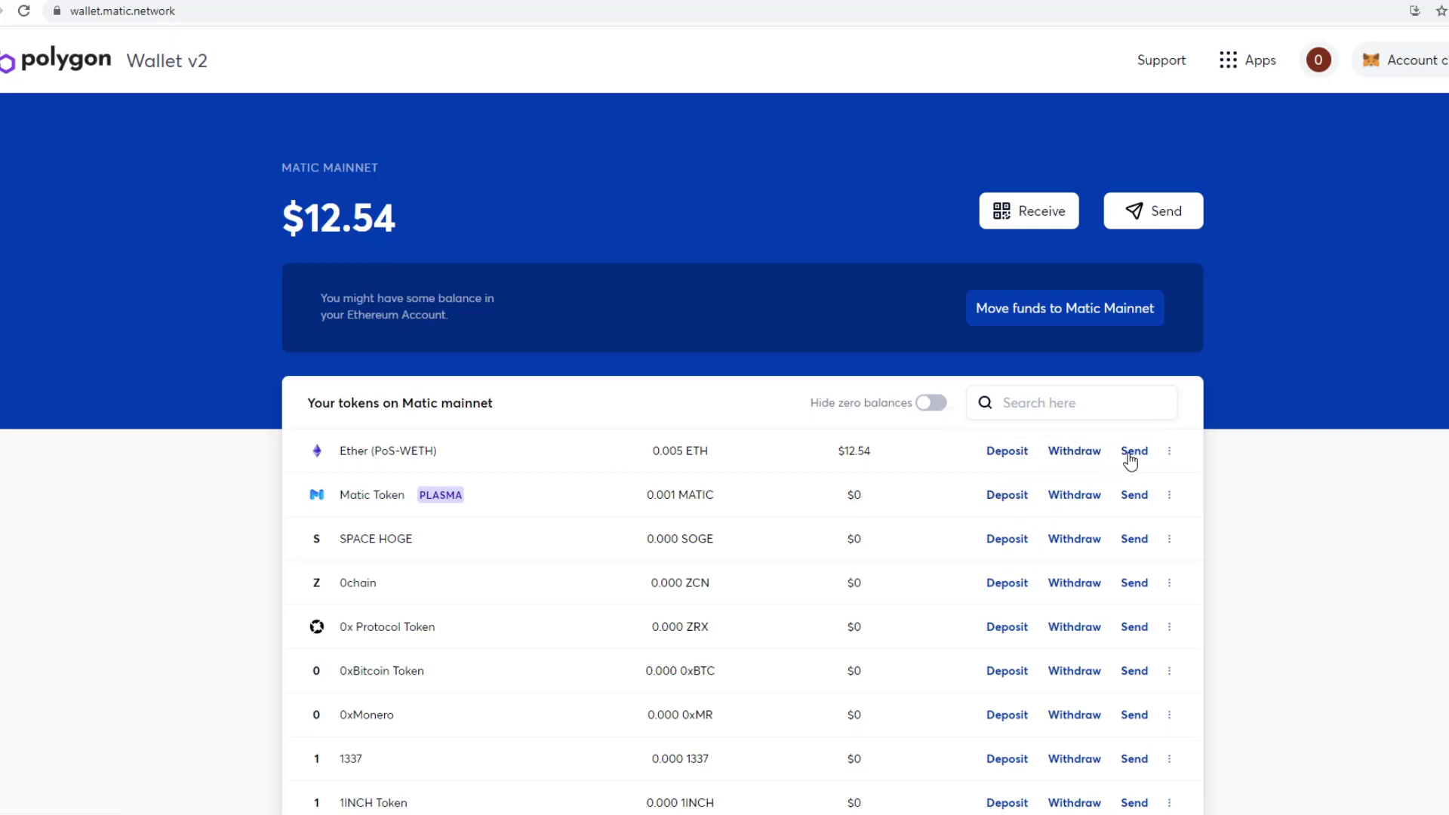
click(1006, 451)
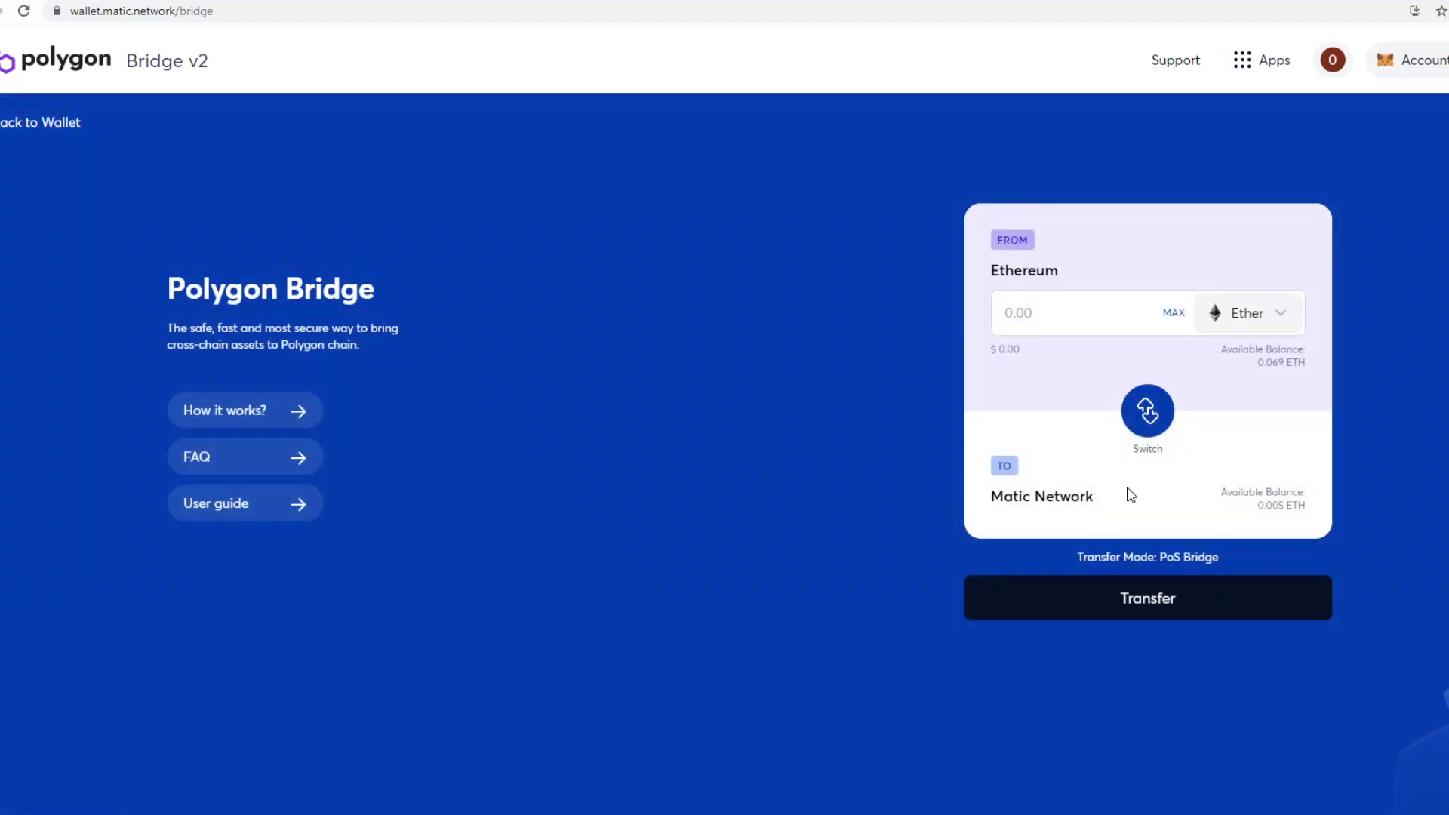
click(40, 123)
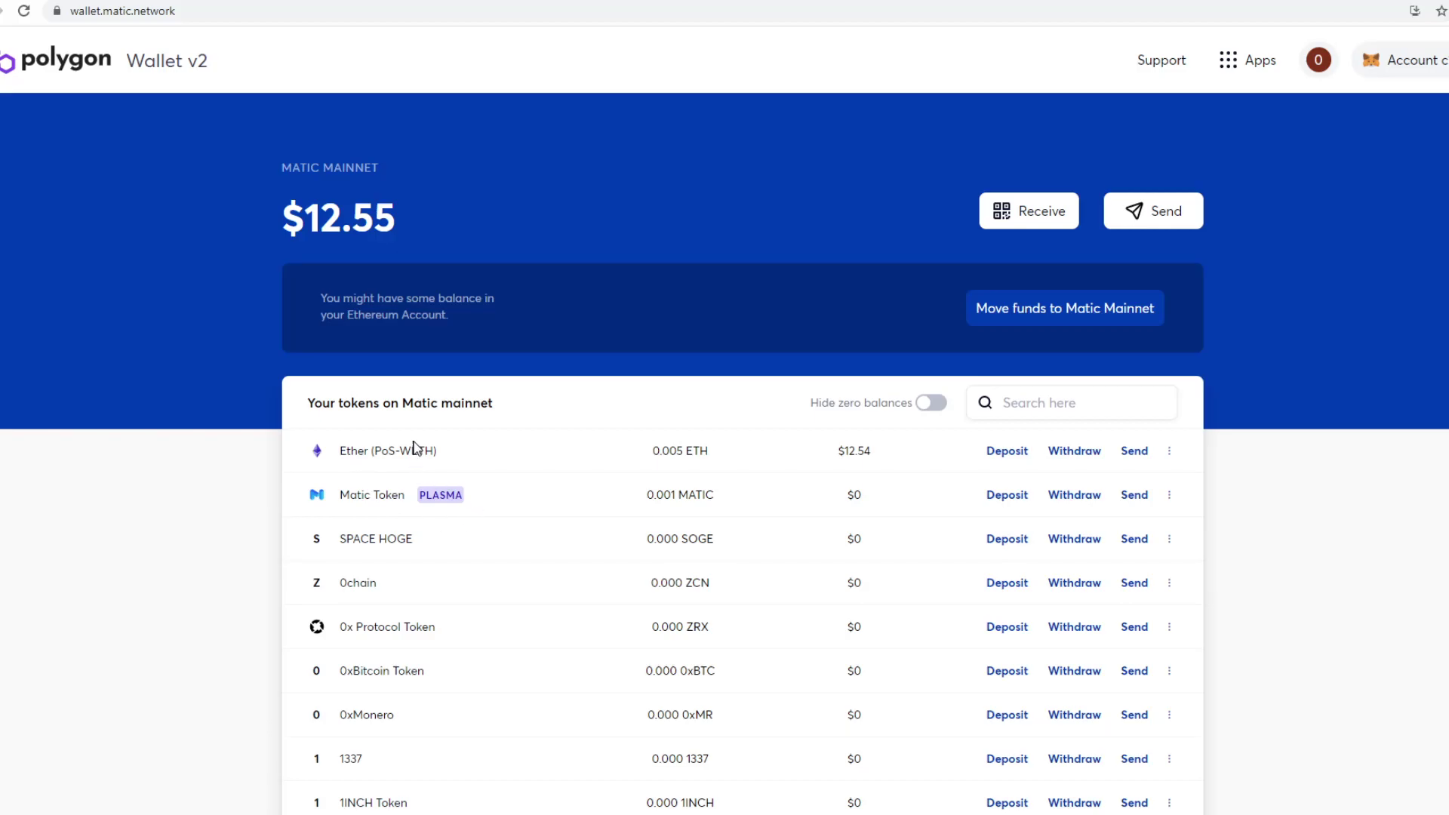
scroll(396, 600, down, 2)
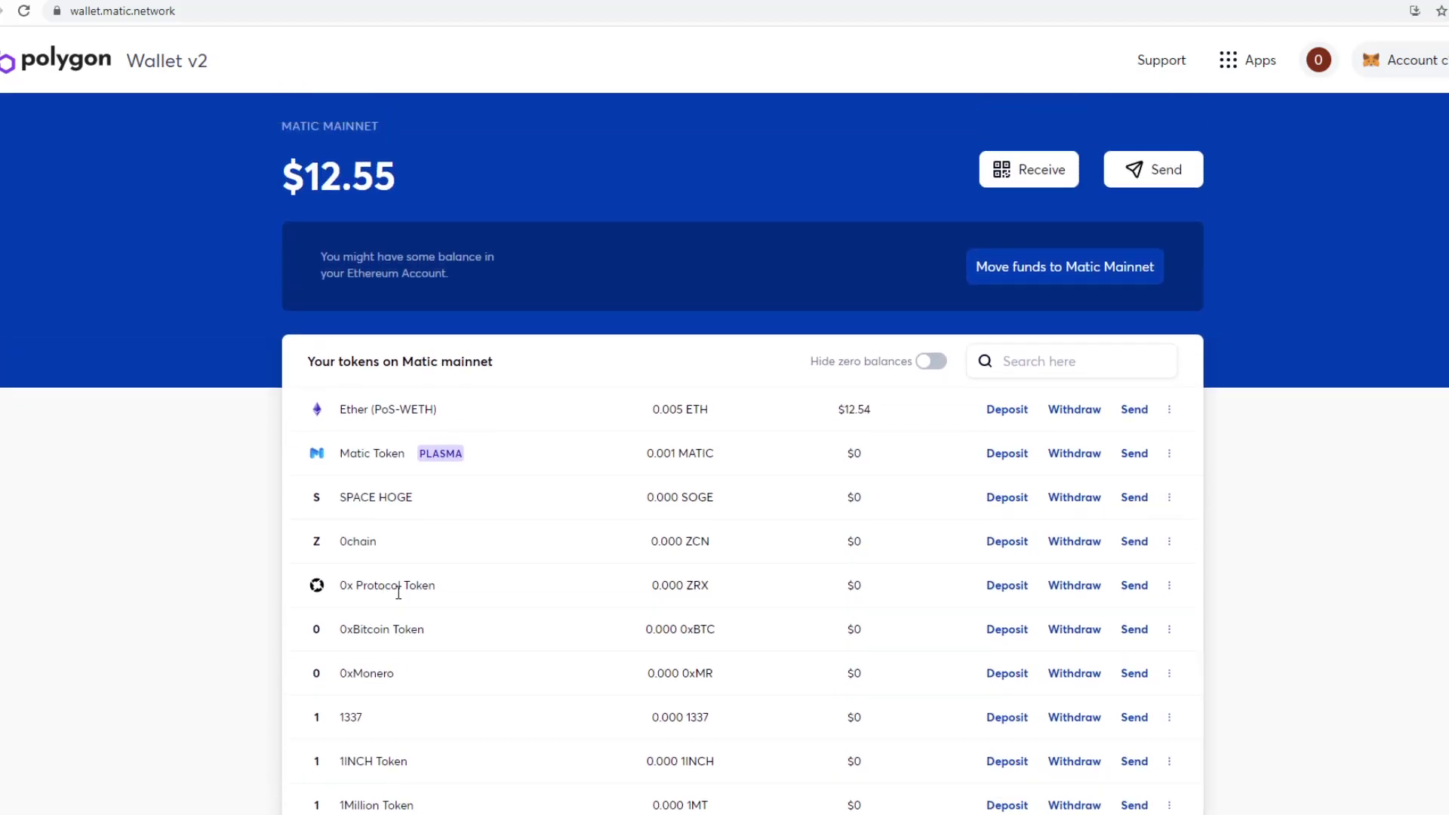
scroll(399, 593, up, 2)
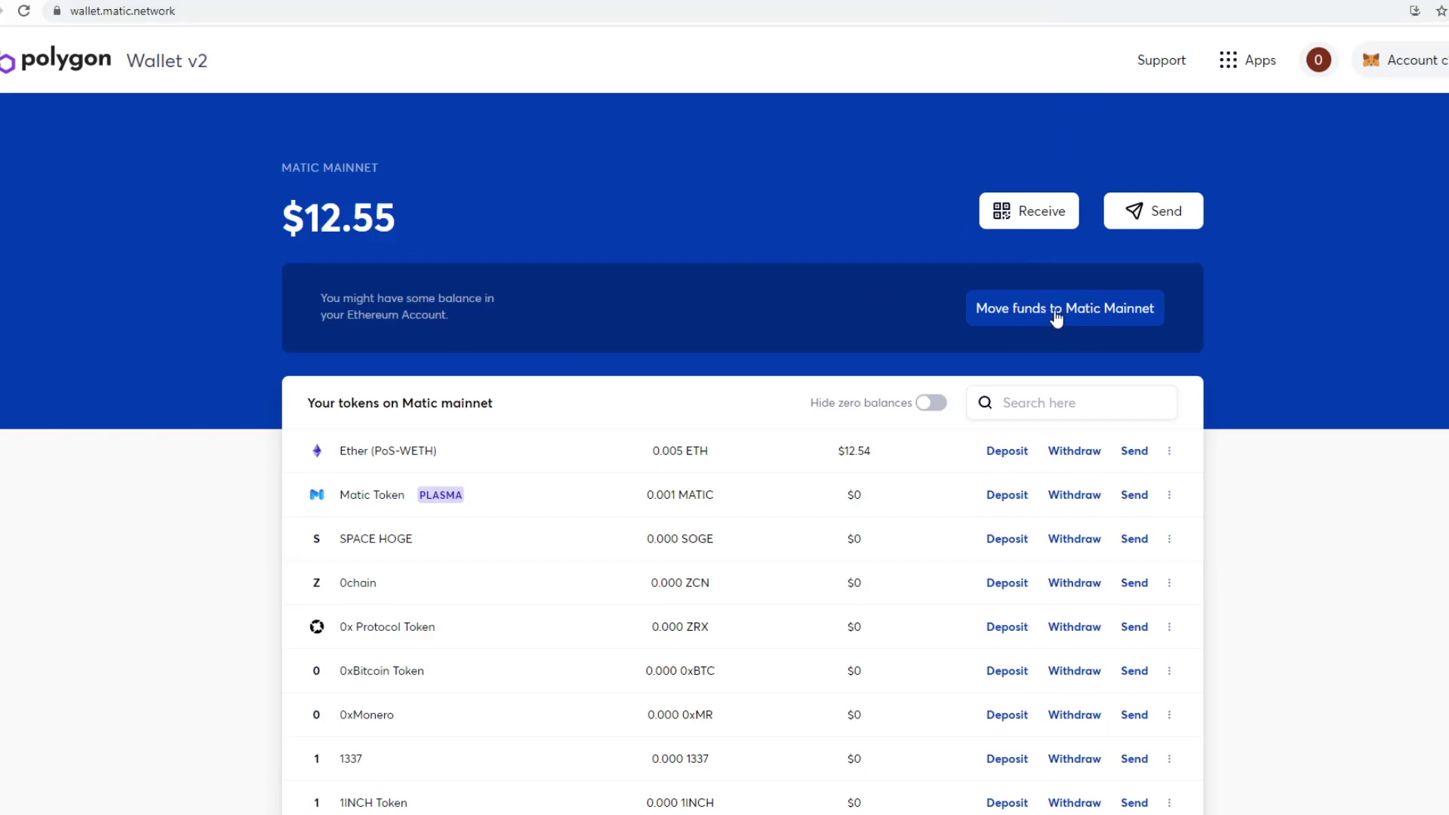
click(1066, 324)
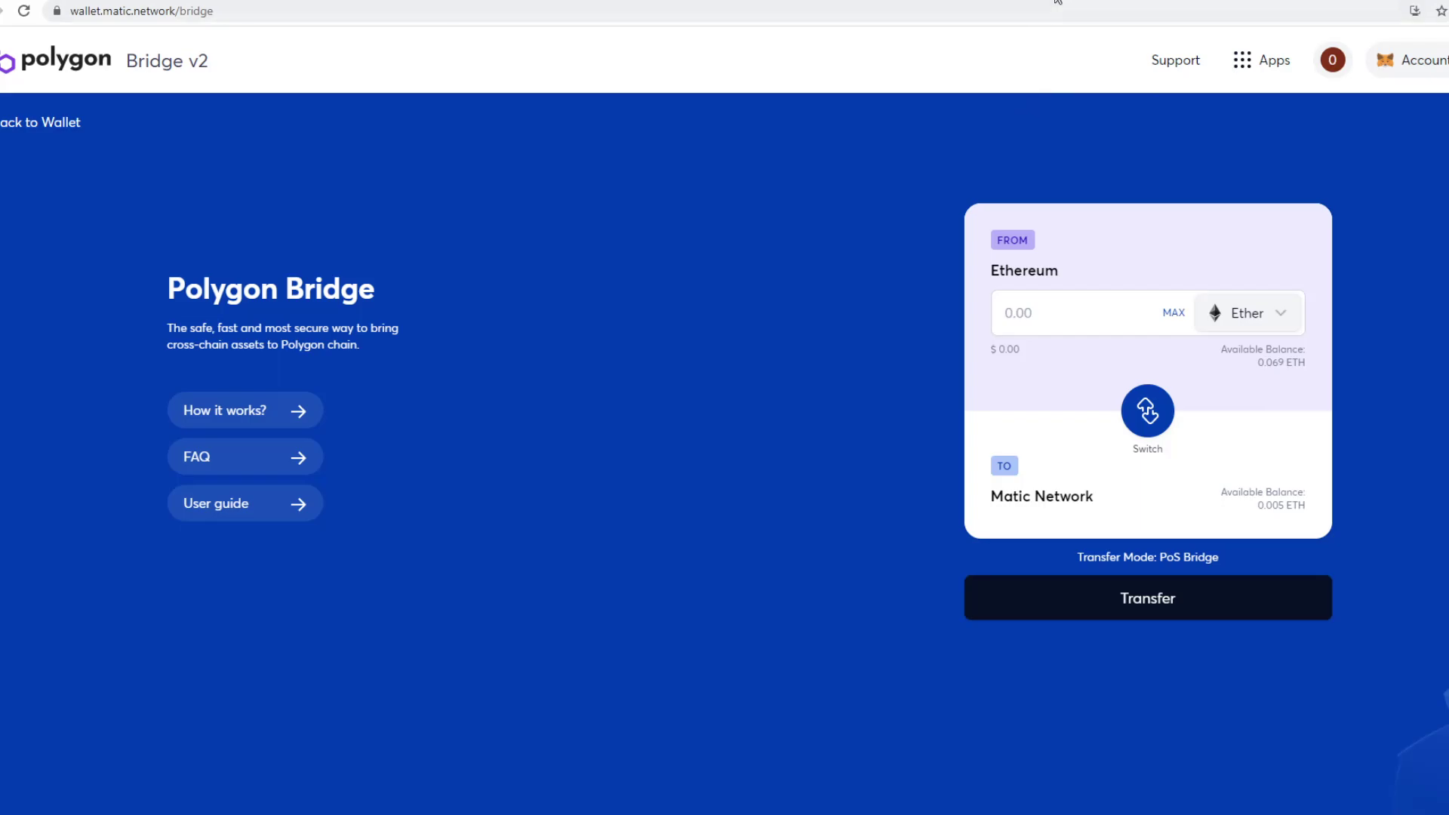
key(ctrl+Tab)
click(54, 125)
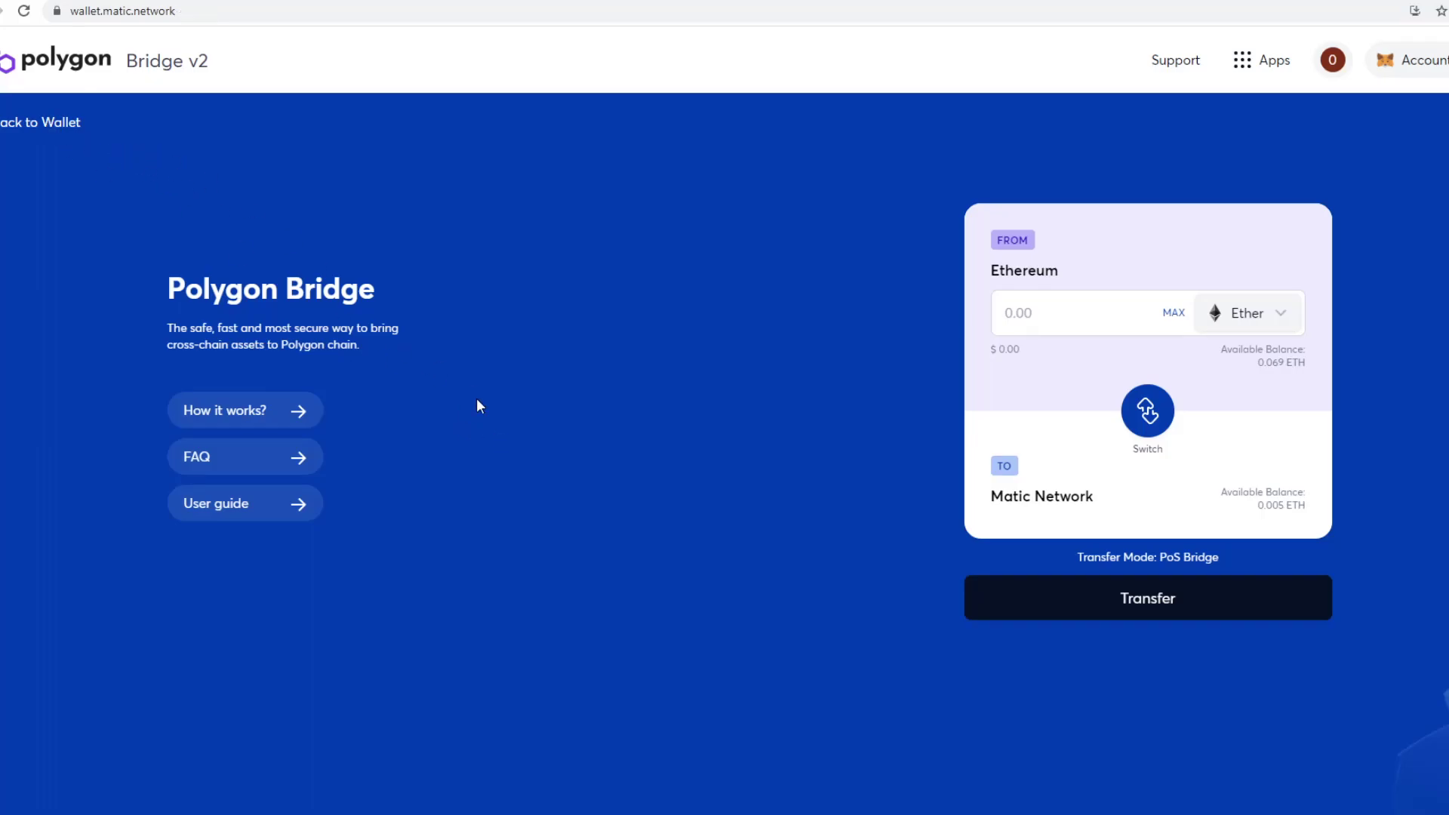